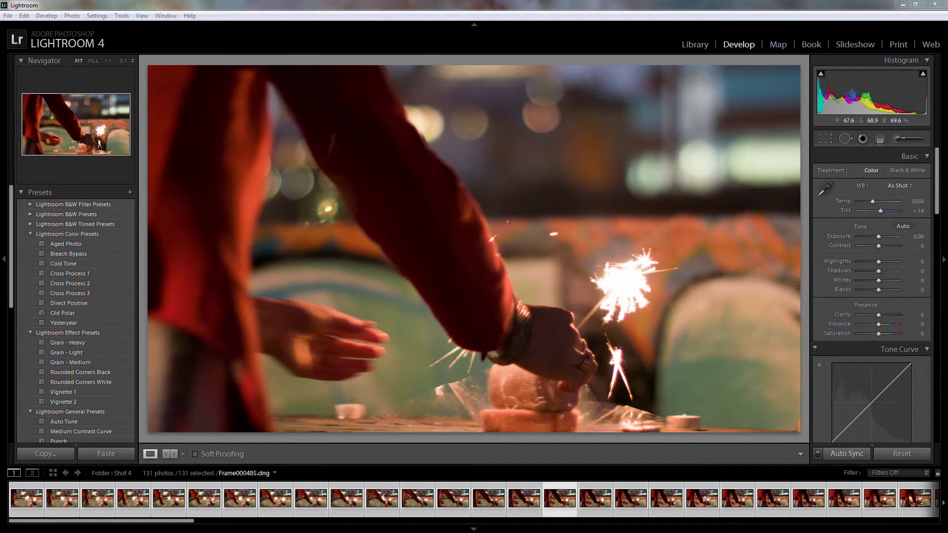
Open the photo import from the Library and choose the Shot 5 folder in Cinema DNG test\DNG on Storage (F:) as the source.
left_click(694, 45)
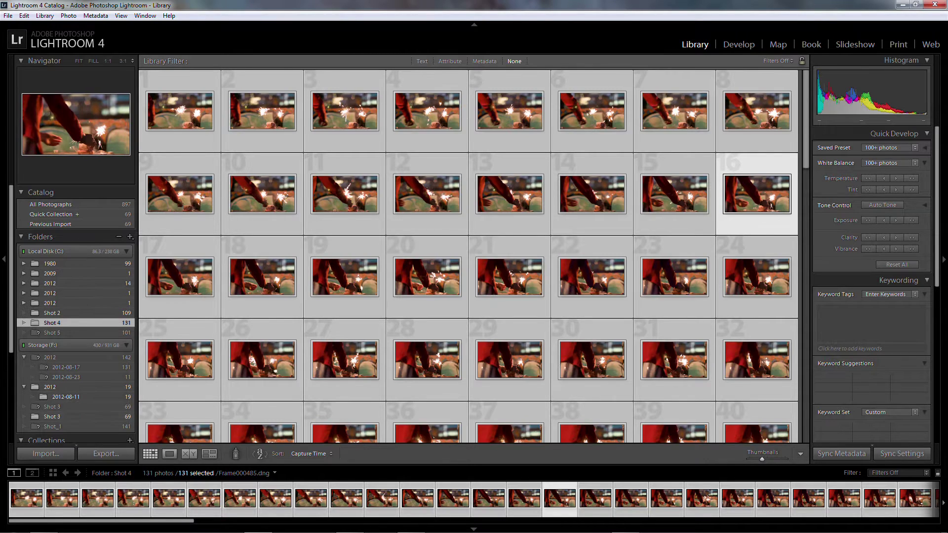
left_click(46, 454)
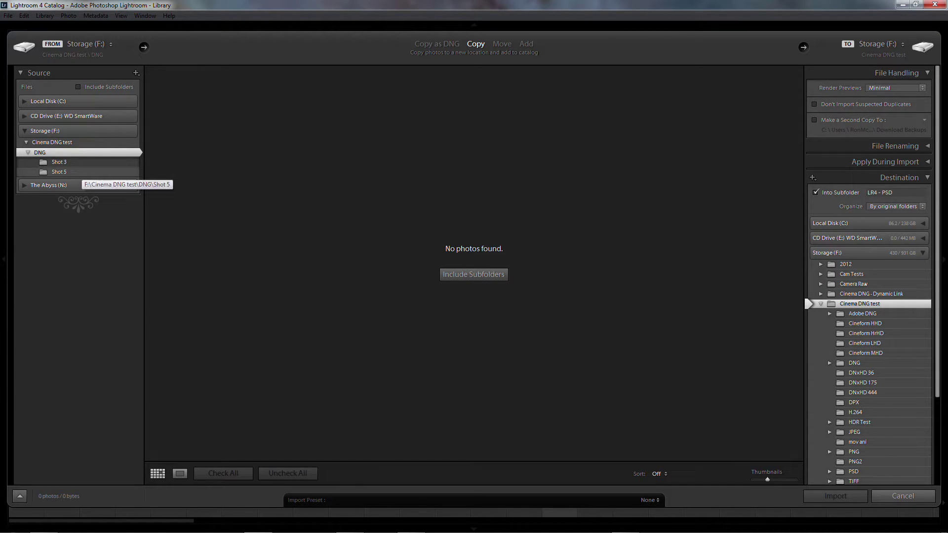
left_click(74, 172)
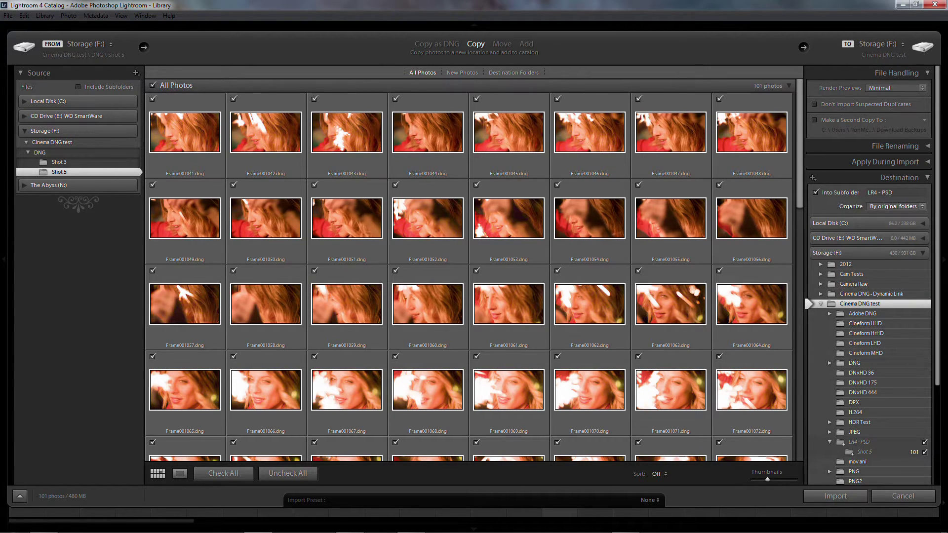
Try organizing the import destination by date and check the planned destination folders.
left_click(896, 206)
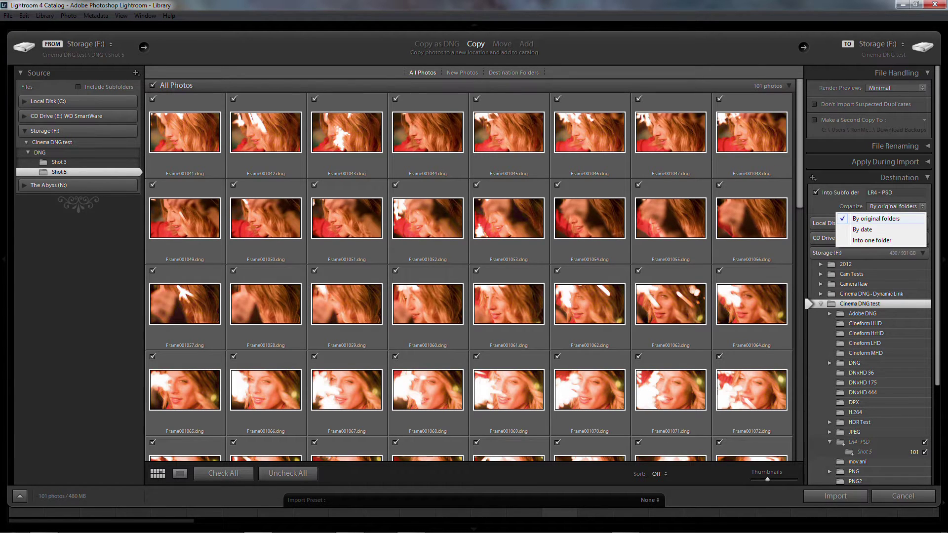
left_click(883, 227)
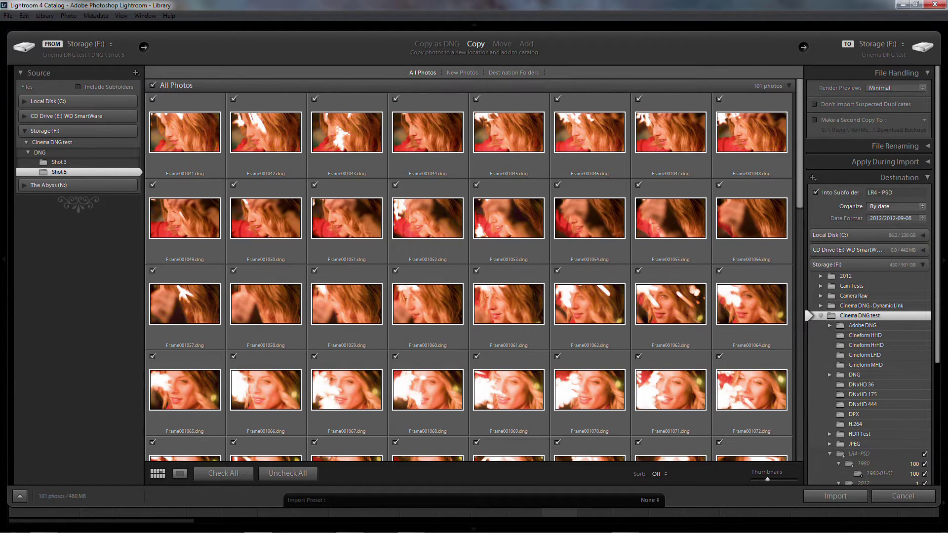
scroll(869, 276, "down", 3)
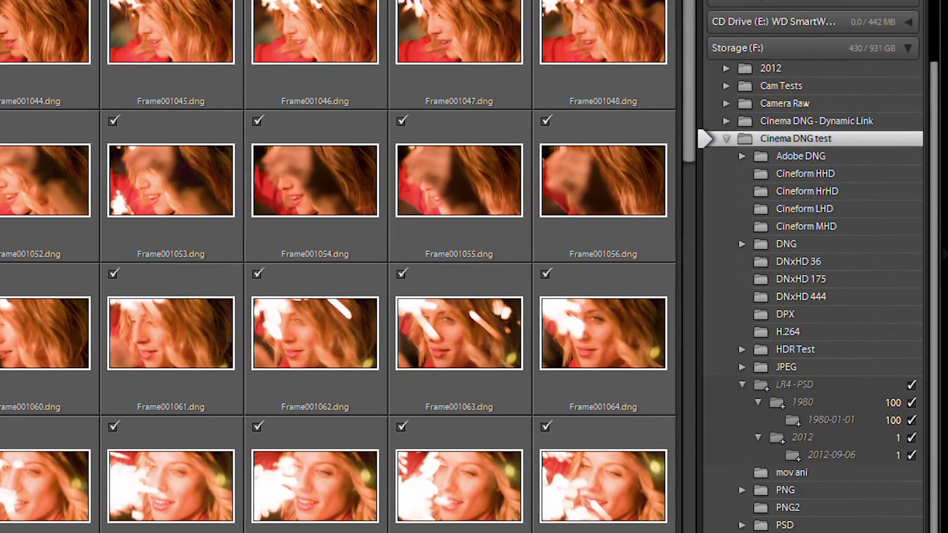
scroll(815, 276, "up", 4)
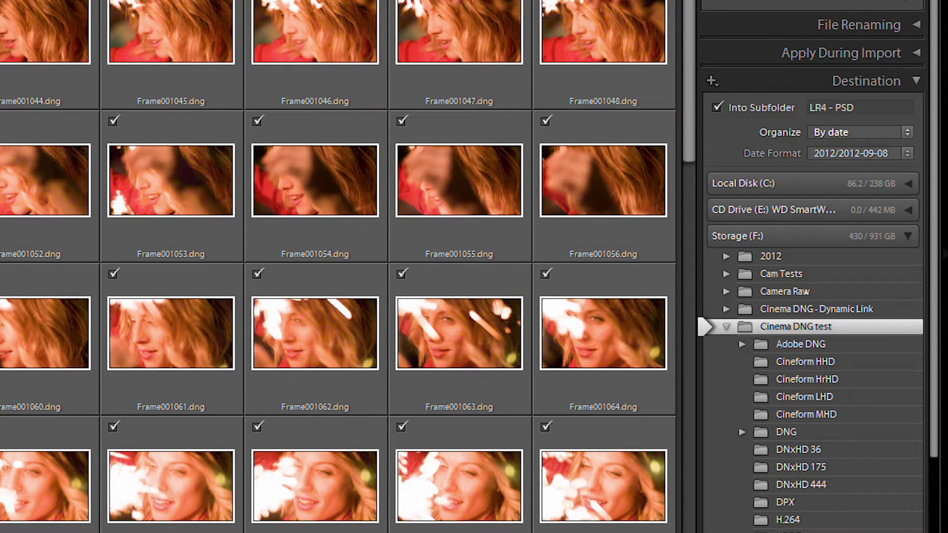
Try to import the Shot 5 frames into the LR4 - PSD subfolder, organized by original folders.
left_click(860, 133)
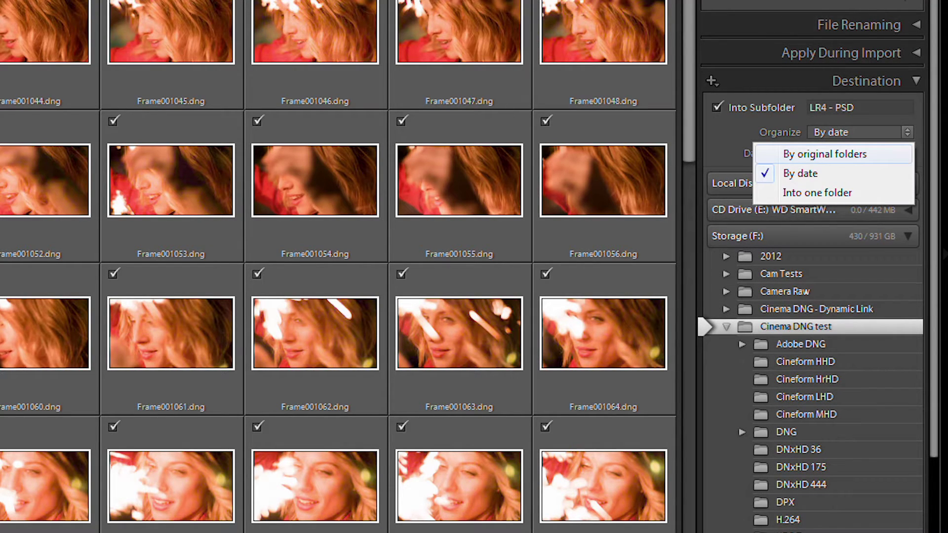
left_click(825, 154)
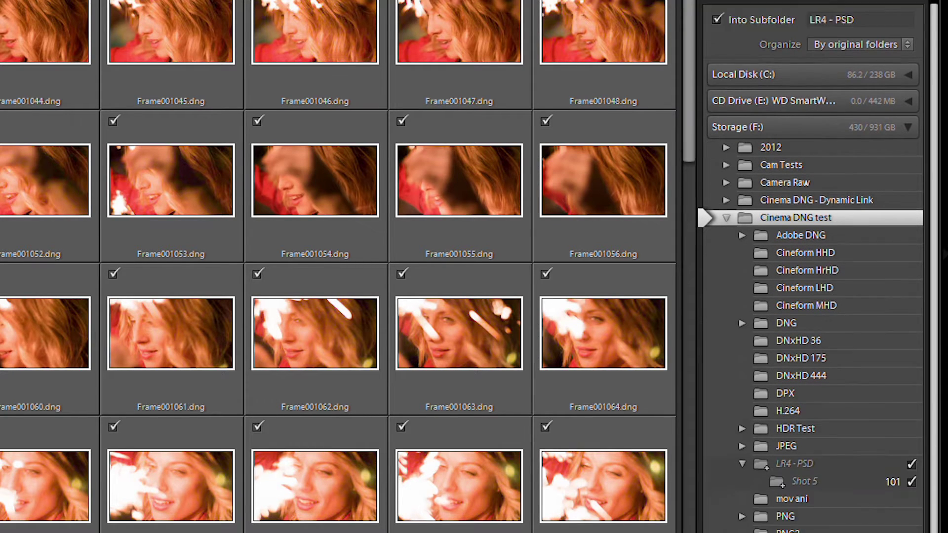
left_click_drag(933, 198, 934, 266)
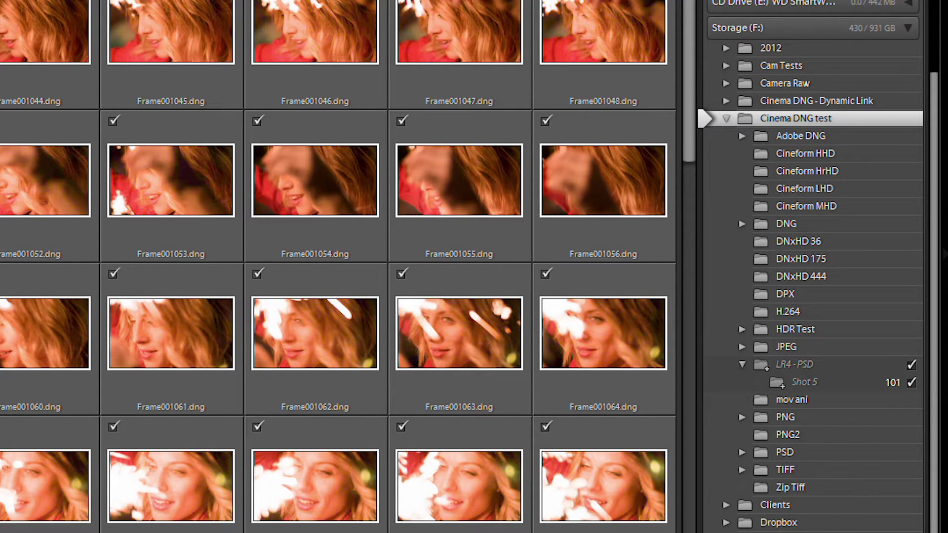
scroll(810, 267, "up", 2)
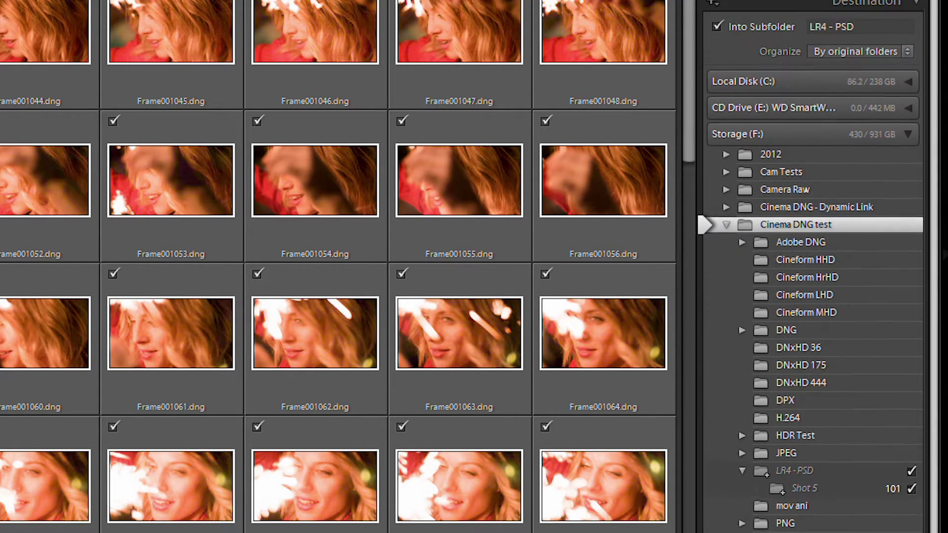
scroll(810, 267, "up", 2)
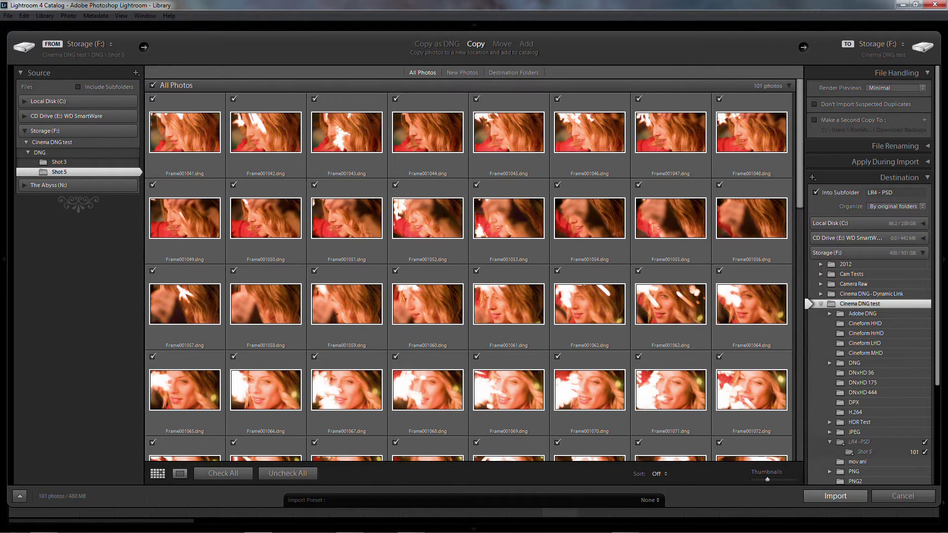
left_click(836, 497)
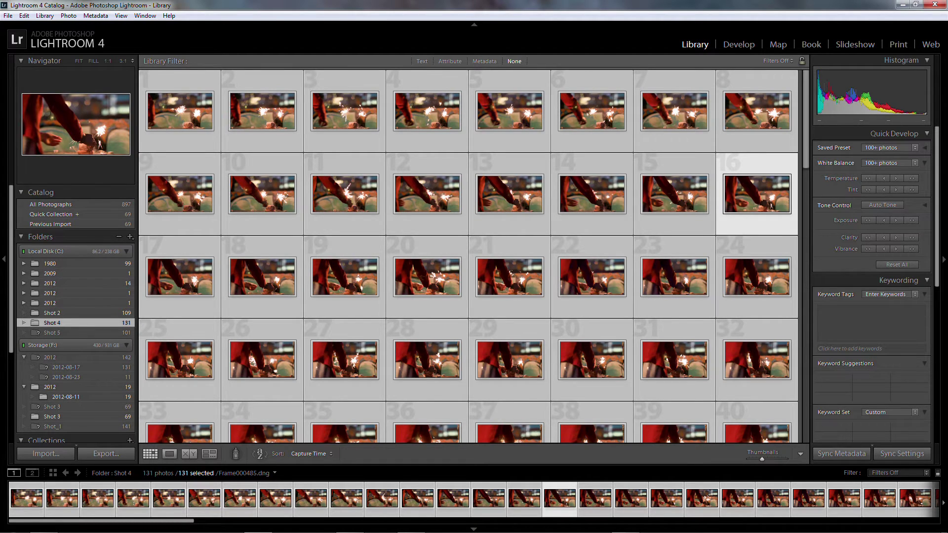
Examine the metadata of the selected Shot 4 frames, and review the available adjustments for them in the Develop module.
scroll(872, 285, "down", 10)
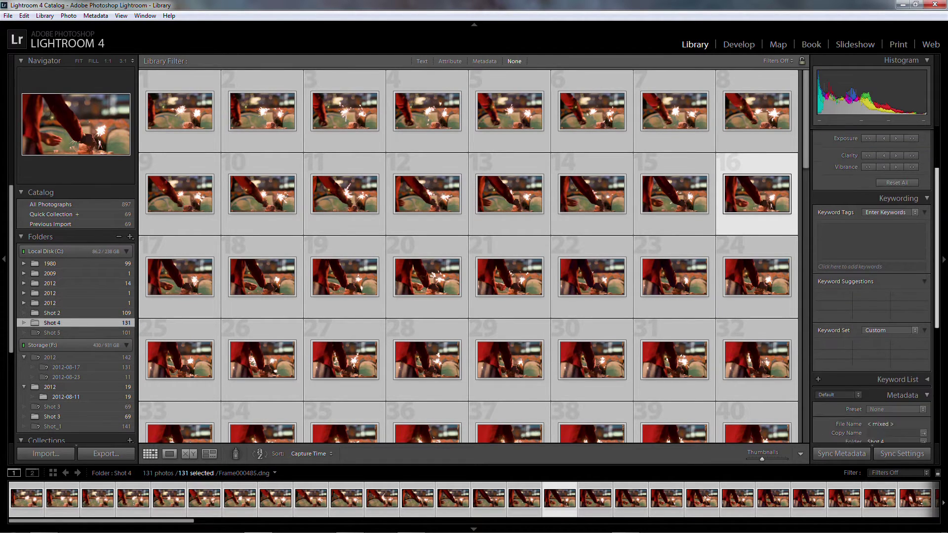
scroll(872, 284, "down", 1)
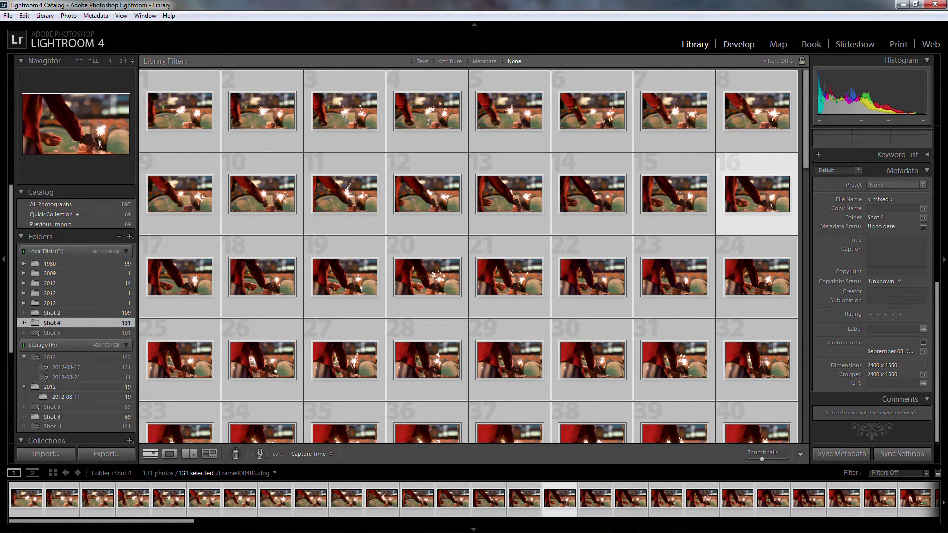
key("d")
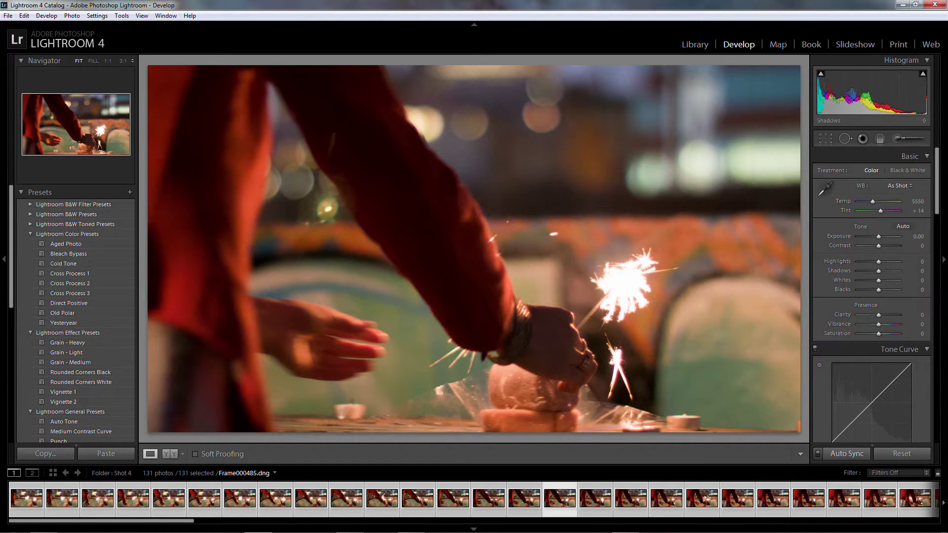
scroll(869, 280, "down", 3)
scroll(871, 296, "down", 12)
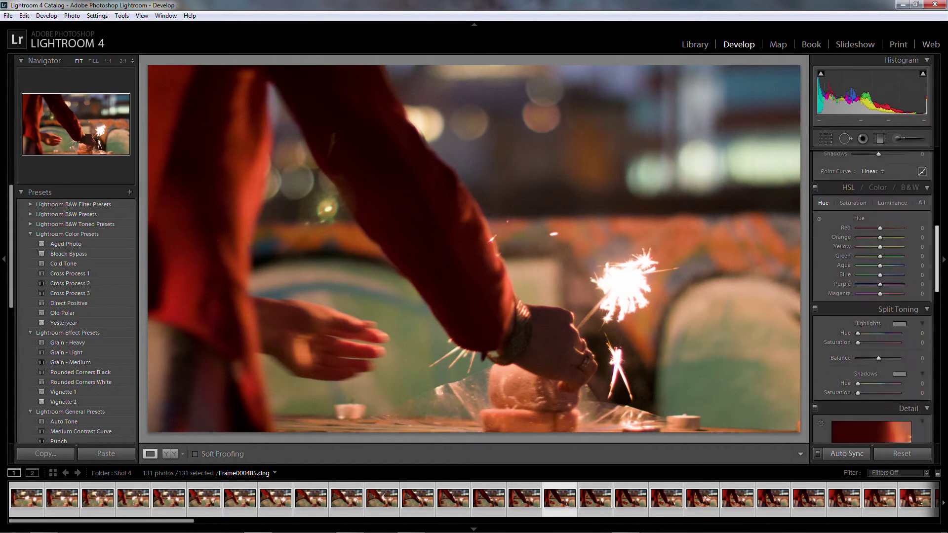
scroll(872, 297, "down", 10)
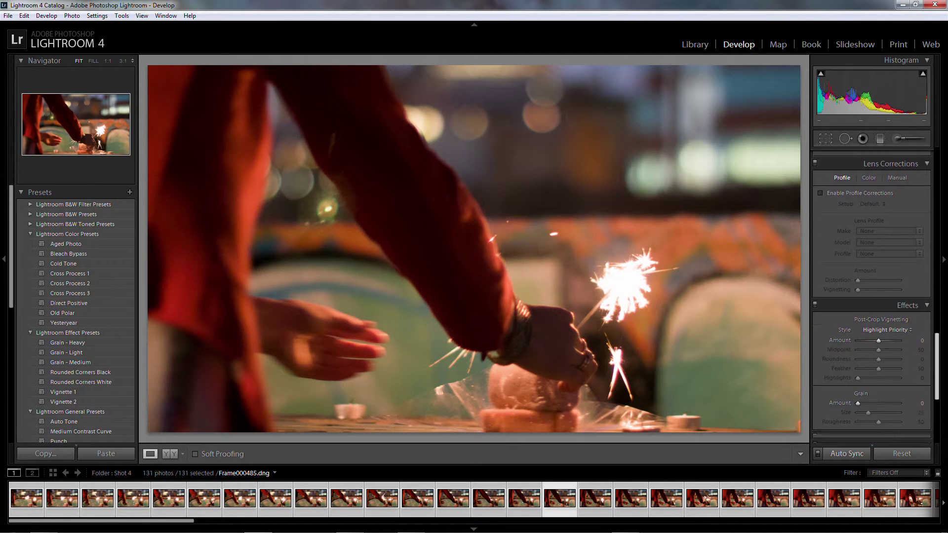
scroll(872, 297, "up", 20)
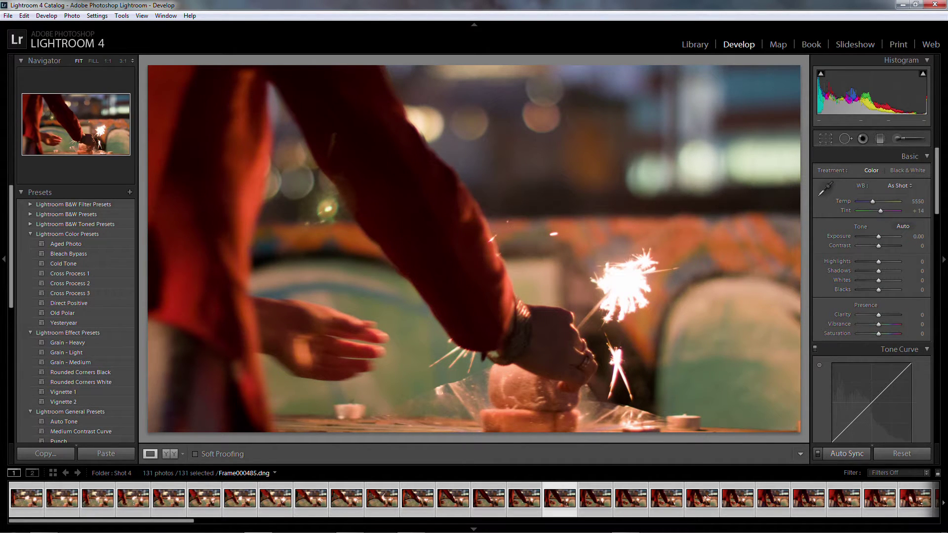
Try the Auto, Daylight and Shade white balance presets on all selected frames, and return them to As Shot.
left_click(897, 185)
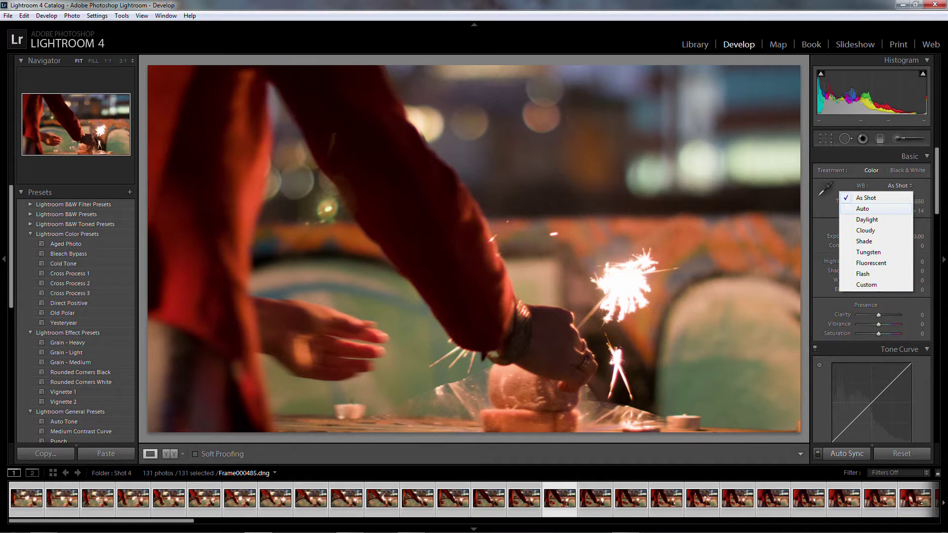
left_click(863, 208)
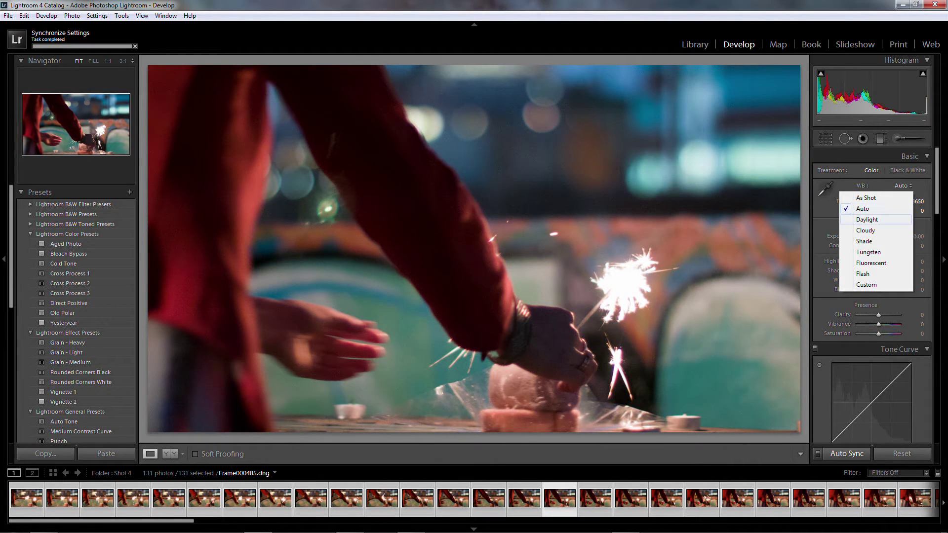
left_click(874, 220)
left_click(898, 186)
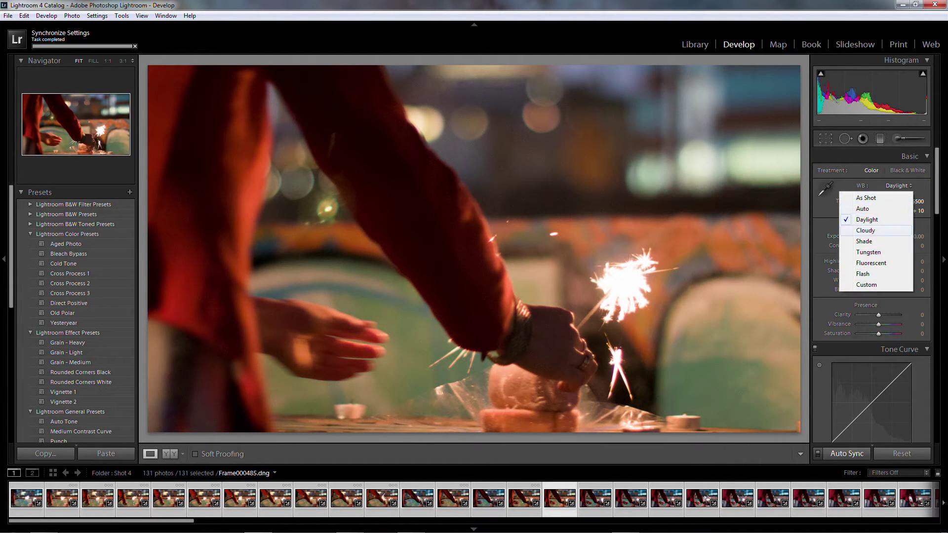
left_click(865, 241)
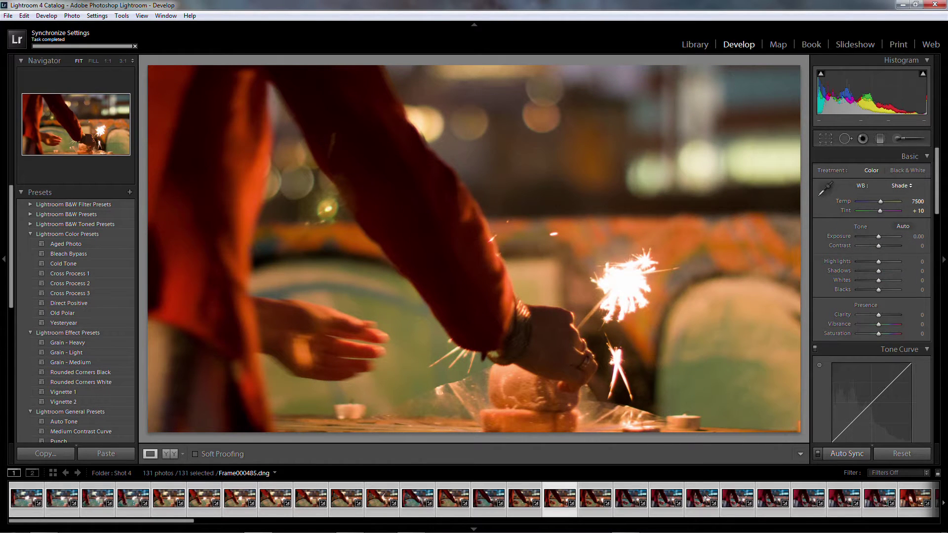
left_click(900, 185)
left_click(866, 197)
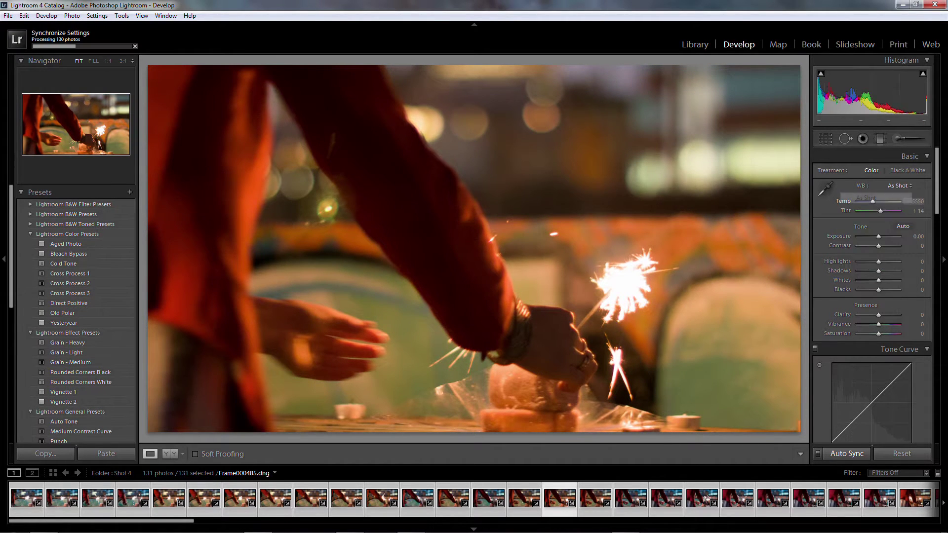
left_click(900, 185)
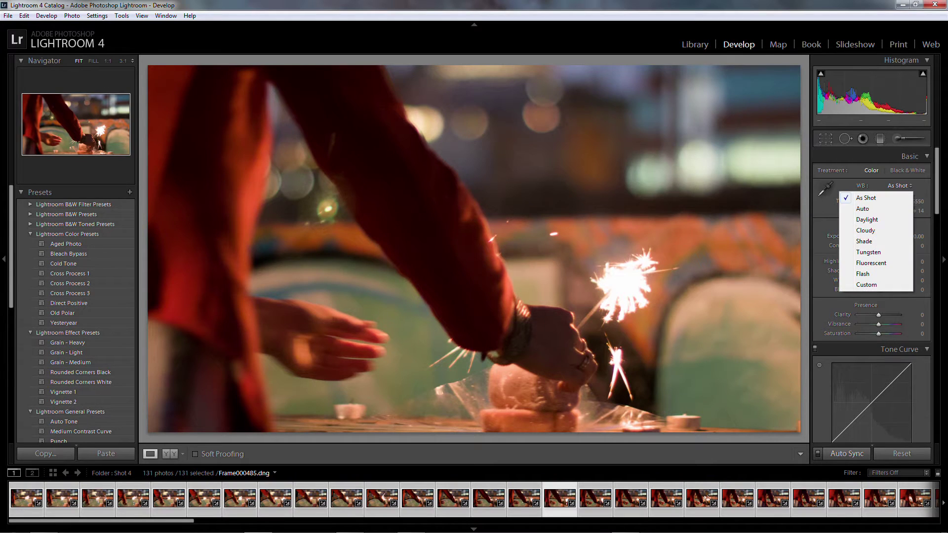
left_click(863, 208)
left_click(903, 186)
left_click(866, 197)
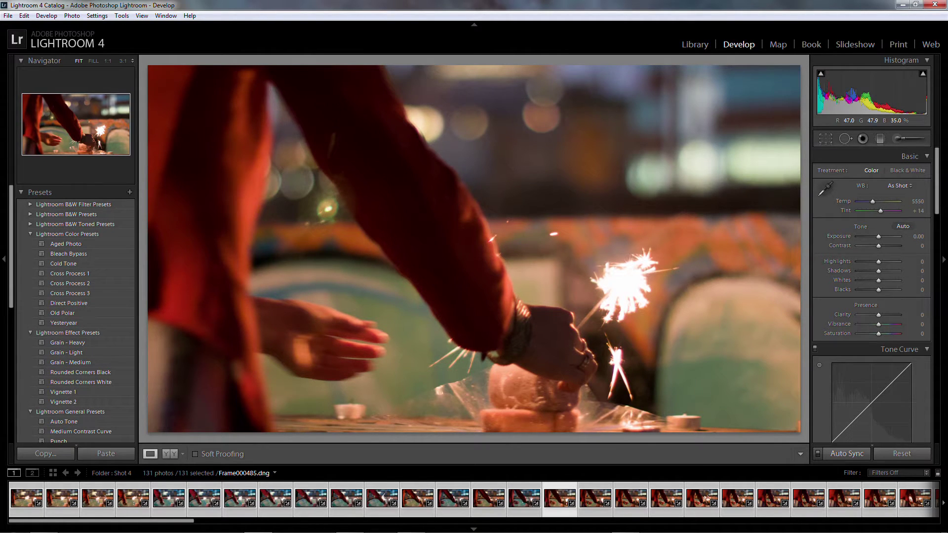
key("Right")
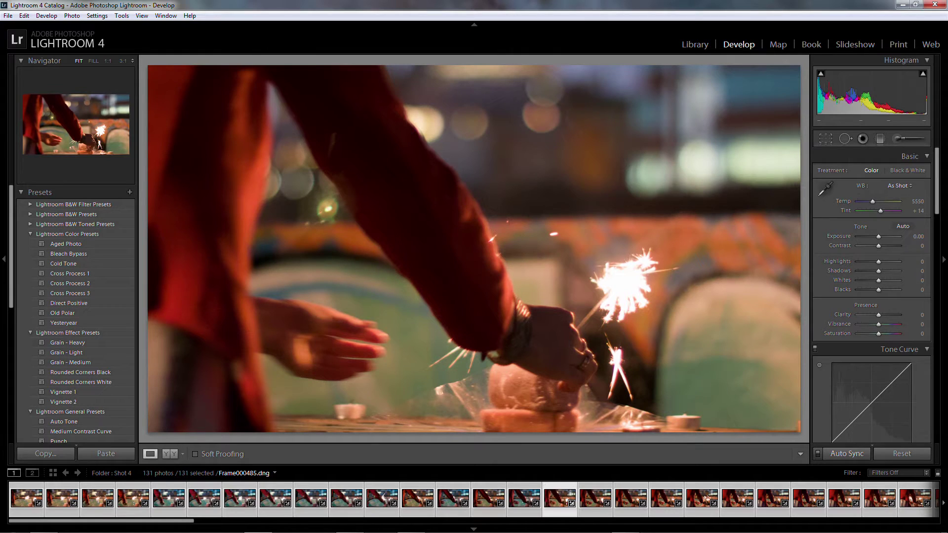
key("Left")
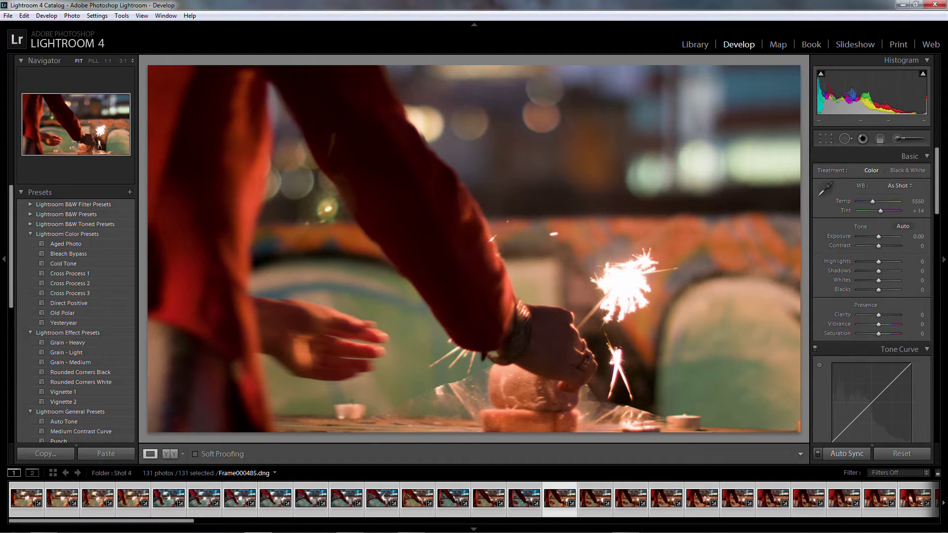
key("Left")
key("Left")
key("Left")
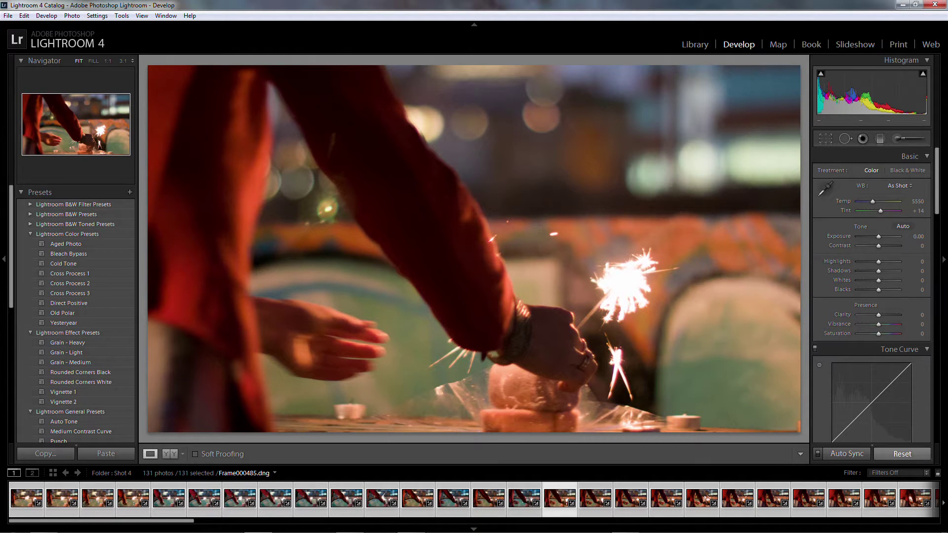
Reset the develop settings of all selected frames and apply the Bleach Bypass color preset to them.
left_click(901, 454)
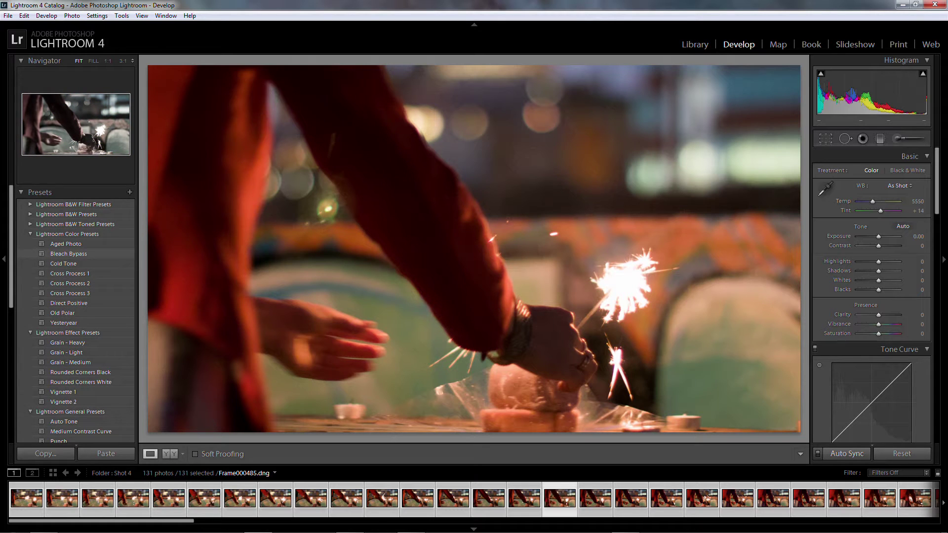
left_click(69, 253)
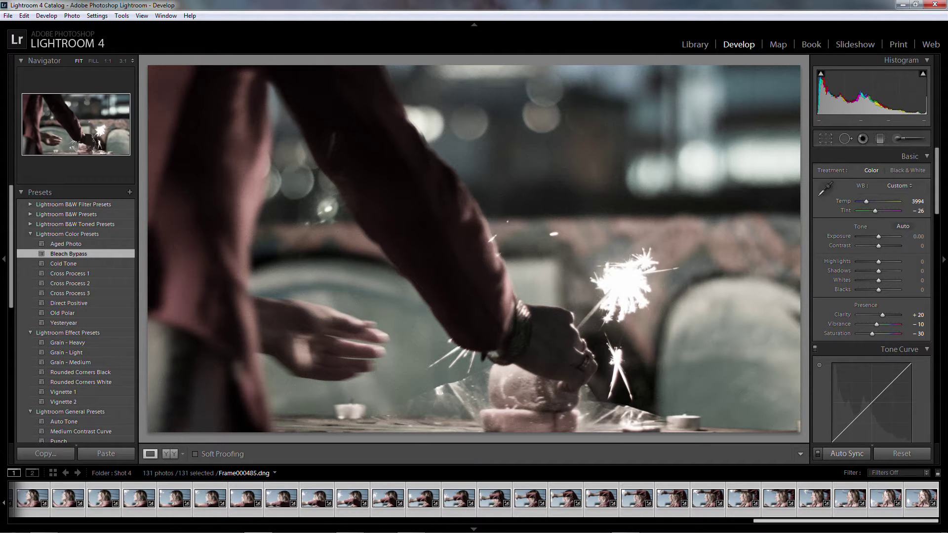
left_click_drag(846, 521, 101, 521)
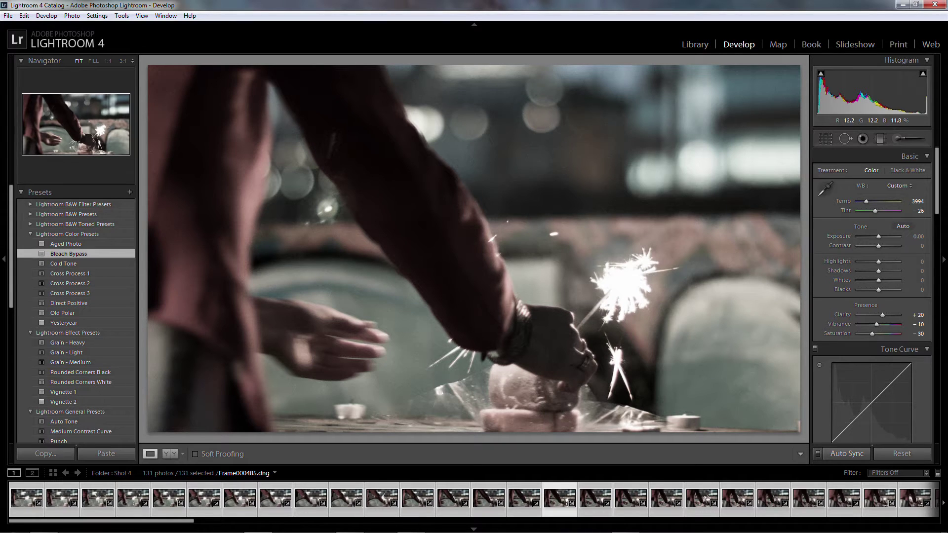
Set up an export of all selected frames from the Library to the specific folder "batch process test", in subfolder "shots 2-4".
left_click(695, 45)
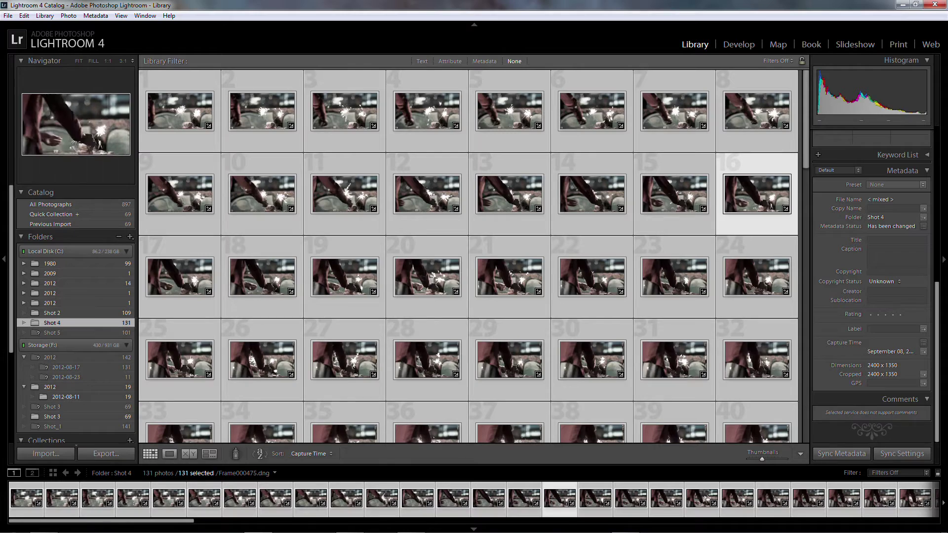
left_click(106, 453)
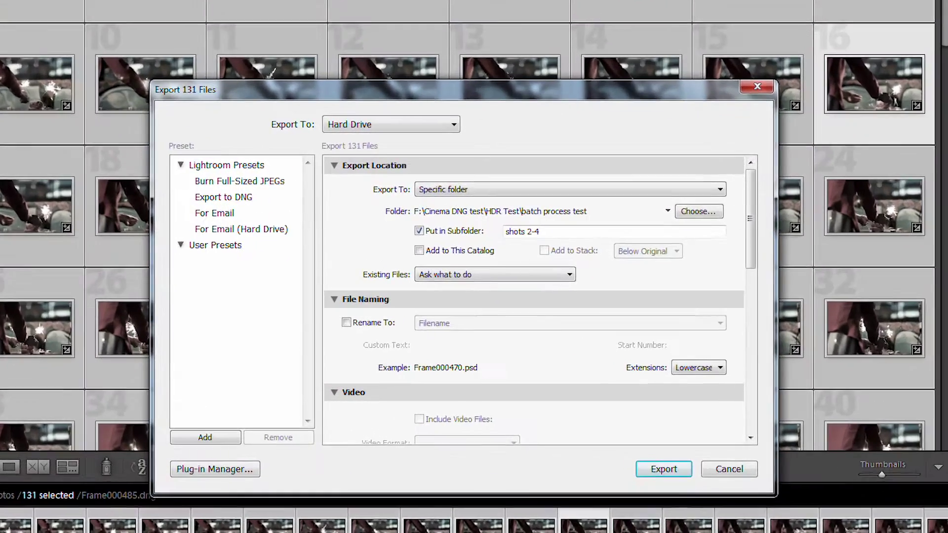
left_click(429, 222)
left_click(543, 140)
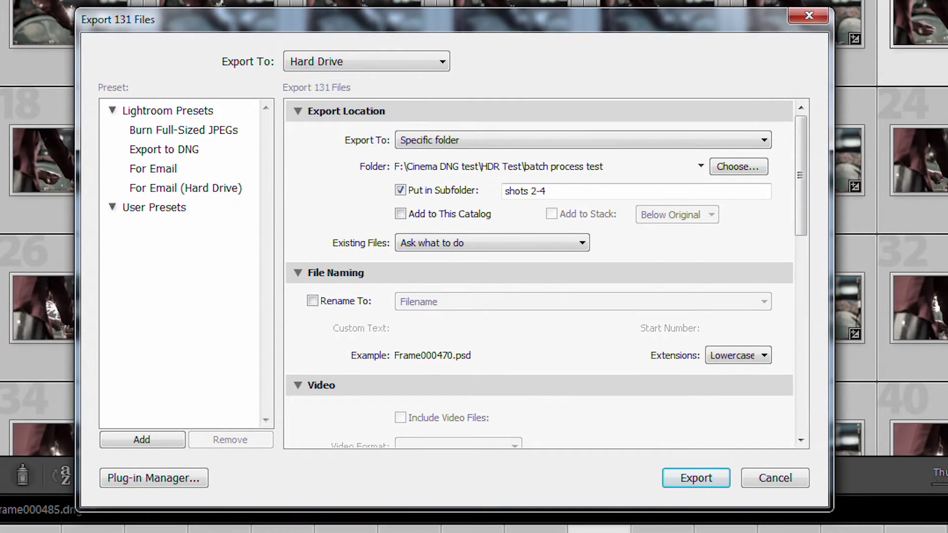
left_click(543, 140)
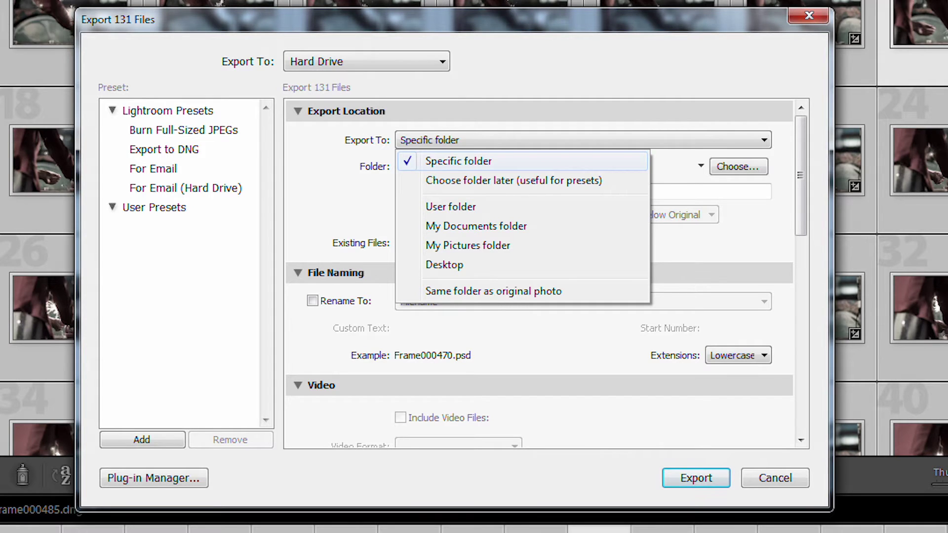
left_click(458, 161)
left_click(739, 167)
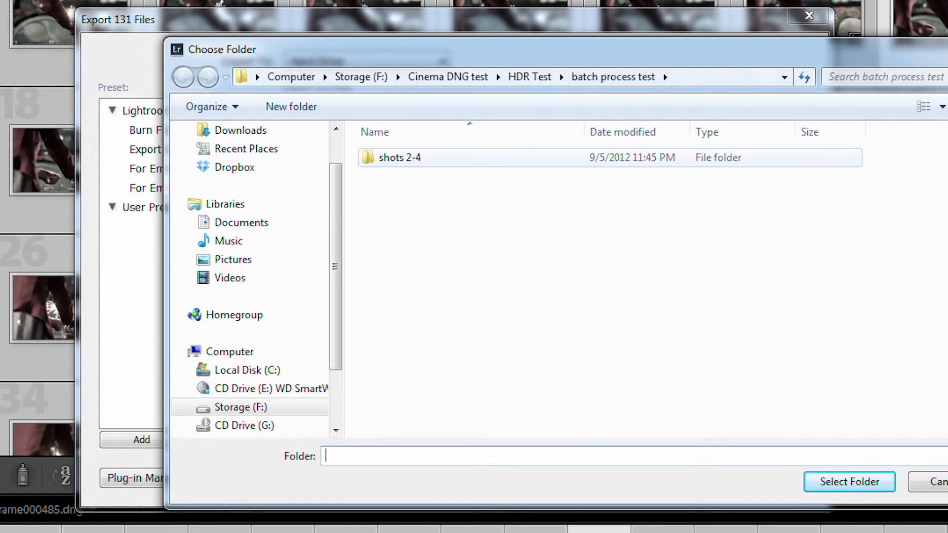
key("Return")
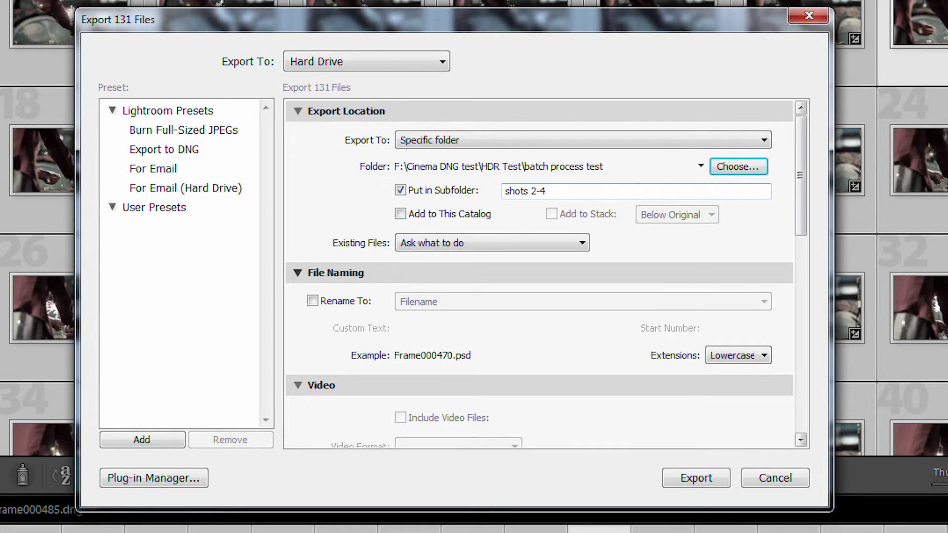
Keep PSD as the export image format and set its bit depth to 16 bits/component.
scroll(539, 274, "down", 10)
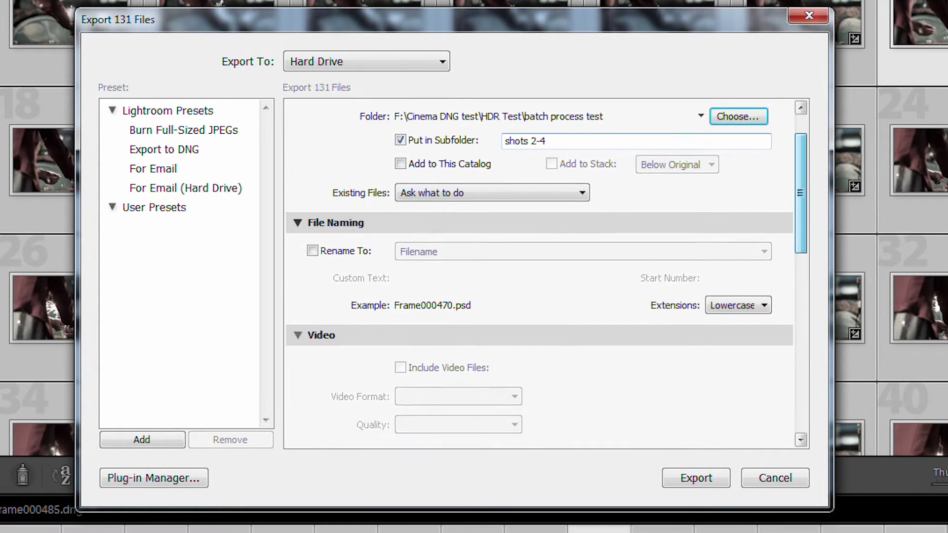
mouse_move(801, 312)
left_mouse_down()
mouse_move(801, 324)
mouse_move(801, 315)
left_mouse_up()
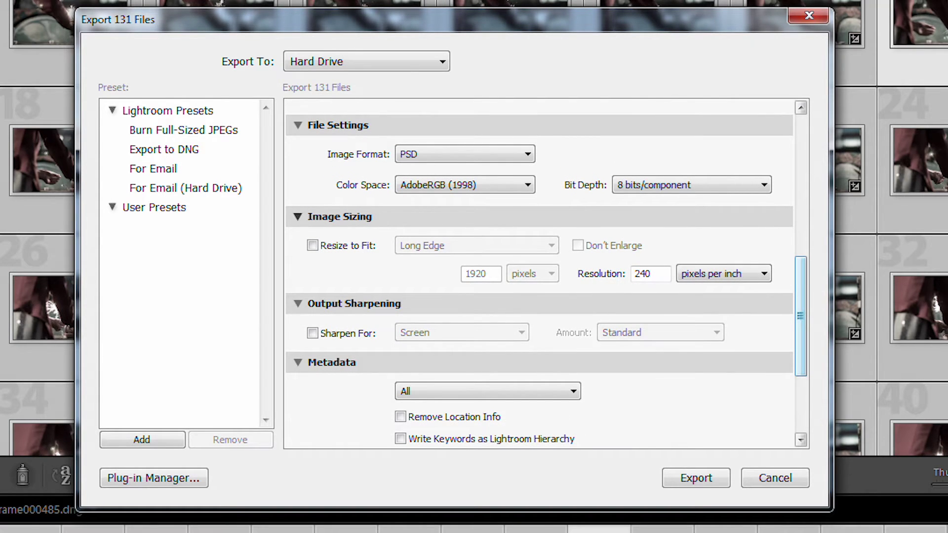
left_click(465, 154)
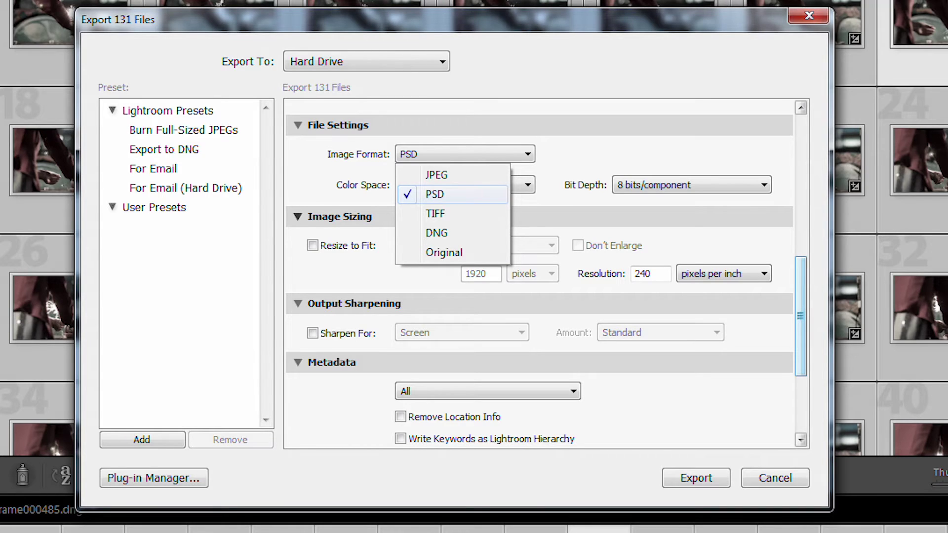
left_click(435, 194)
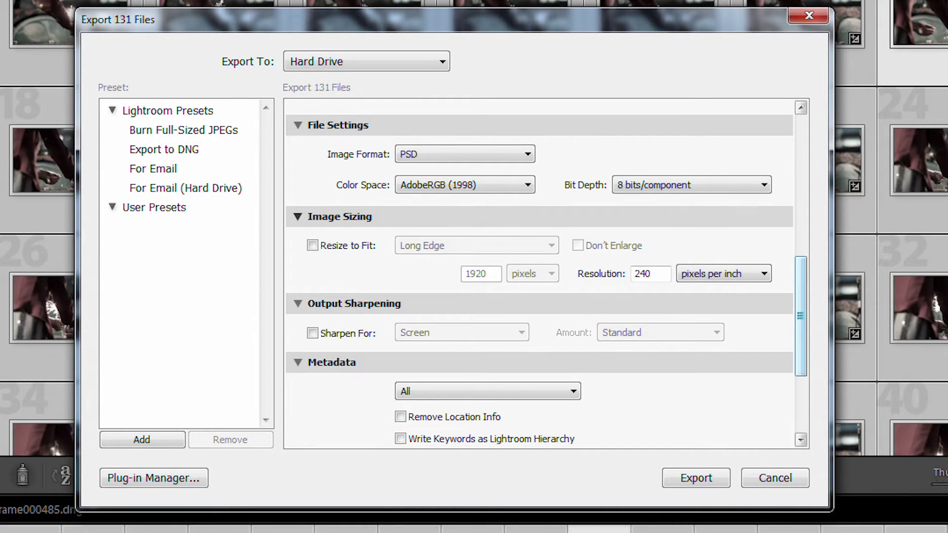
left_click(692, 185)
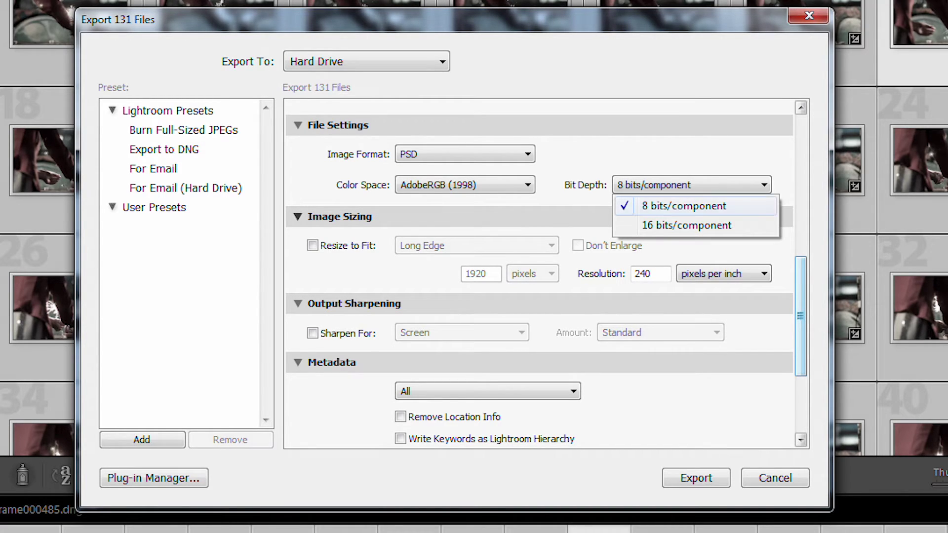
key("Down")
key("Return")
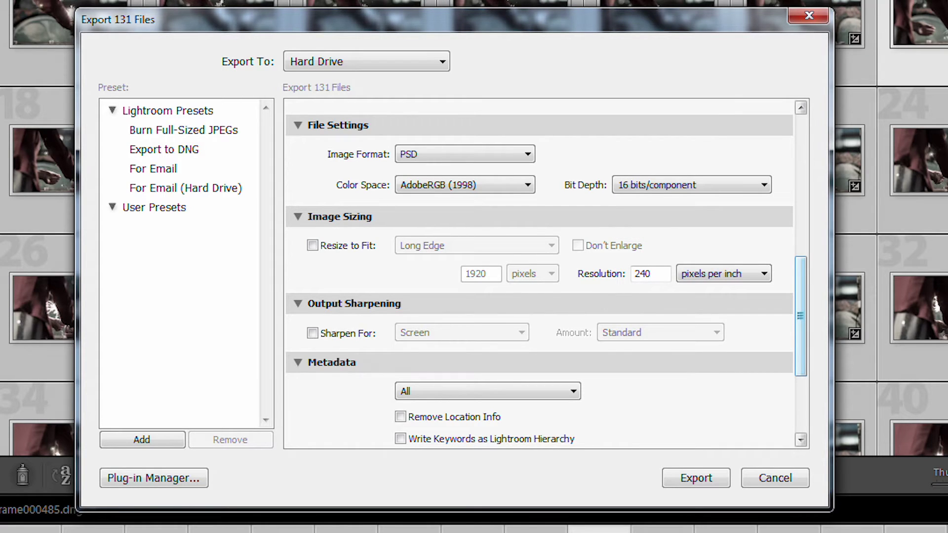
Review the available export color spaces and keep AdobeRGB (1998).
left_click(465, 185)
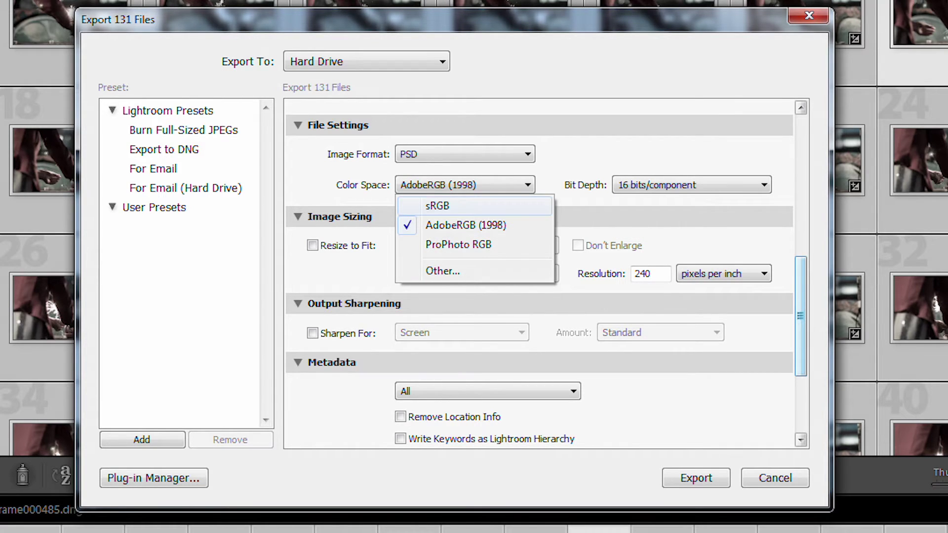
key("Down")
key("Down")
key("Up")
key("Up")
key("Down")
key("Down")
key("Up")
key("Up")
key("Down")
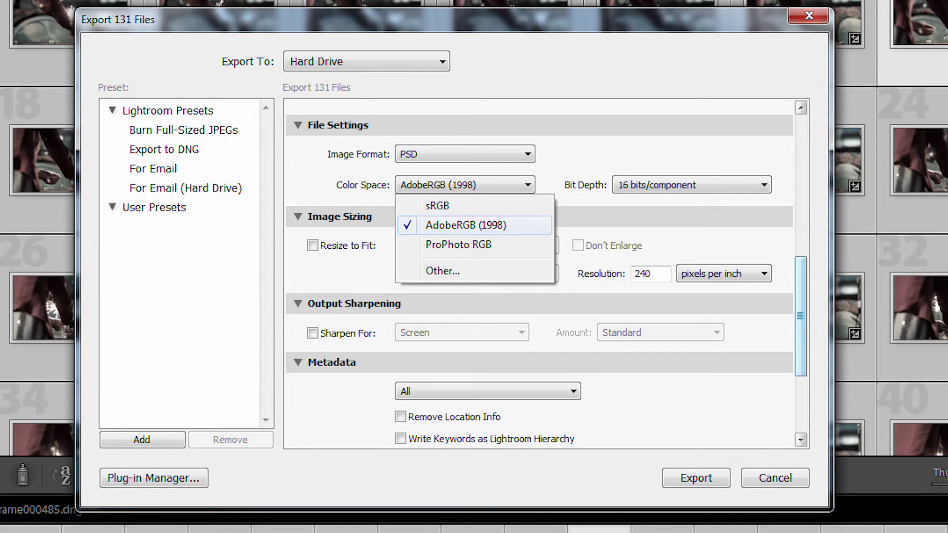
key("Down")
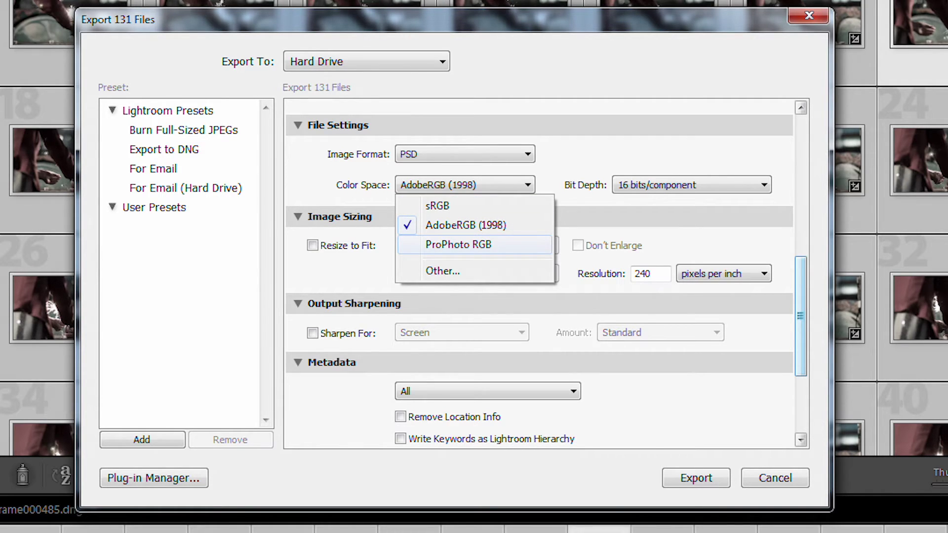
key("Up")
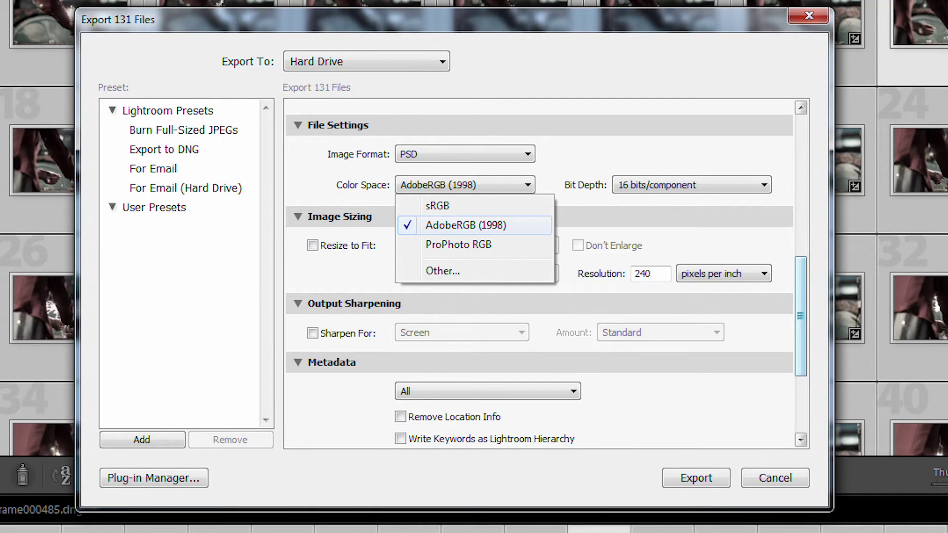
key("Return")
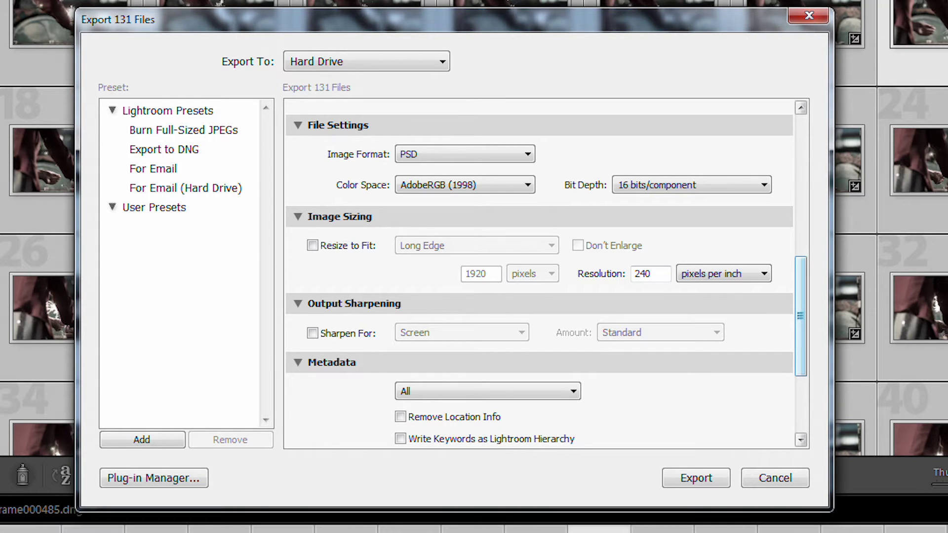
Export the selected frames at 240 pixels per inch, overwriting the existing files.
left_click(650, 274)
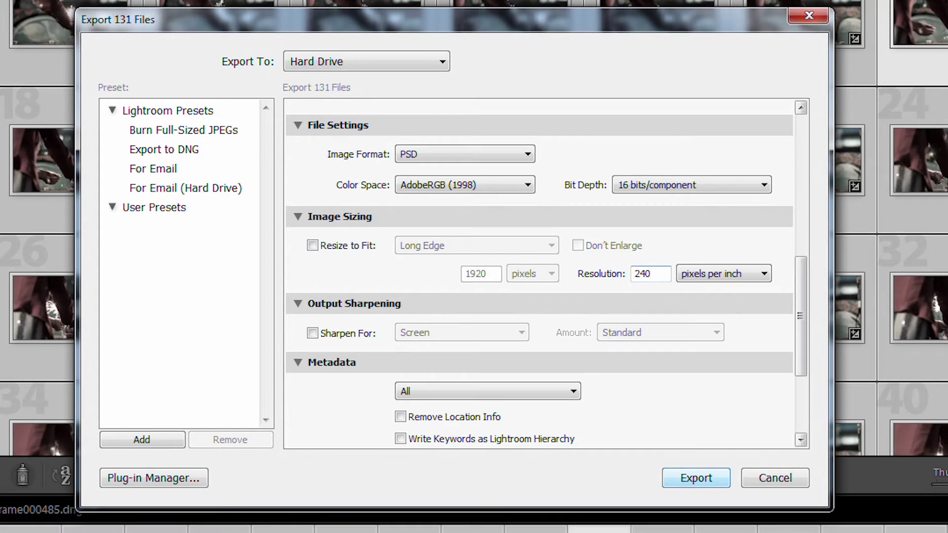
key("Return")
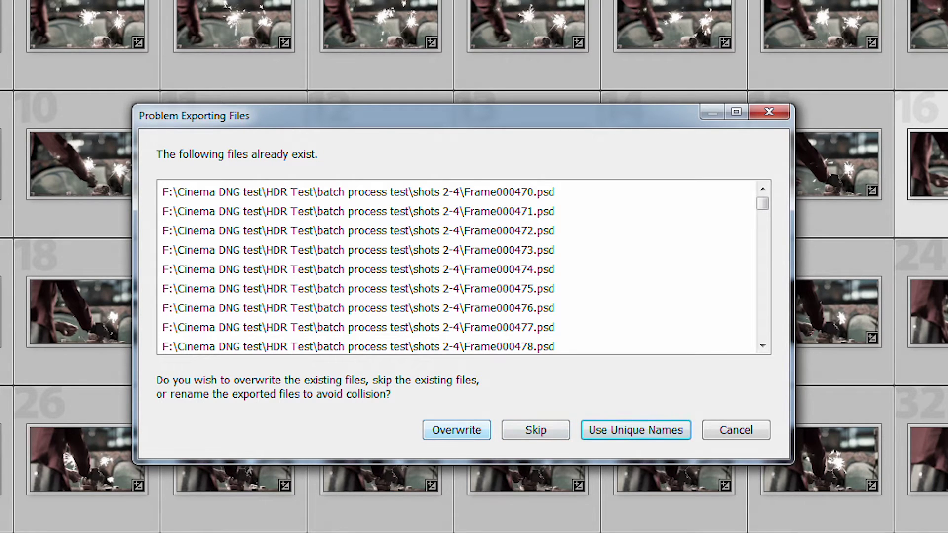
left_click(456, 430)
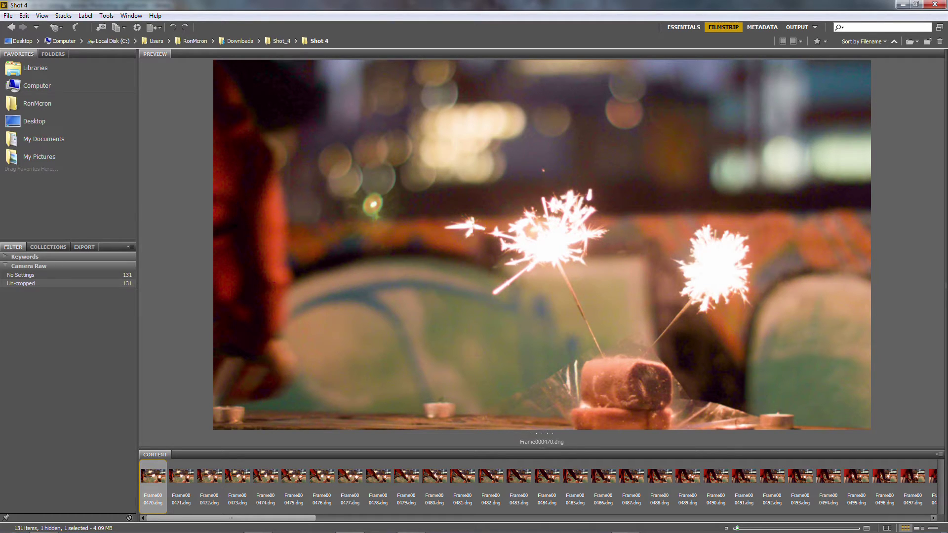
Switch to Bridge, open all Shot 4 frames in Camera Raw and select every frame there.
key("ctrl+a")
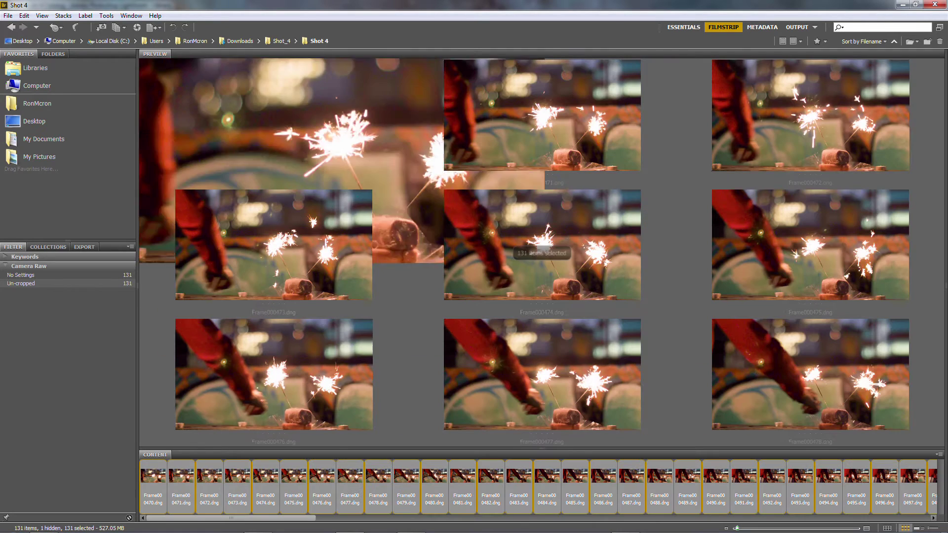
right_click(155, 208)
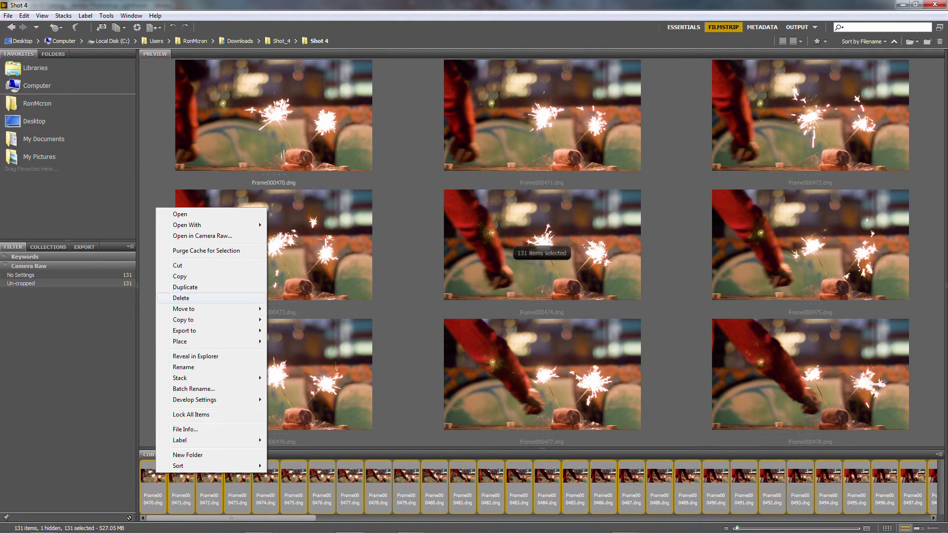
left_click(202, 236)
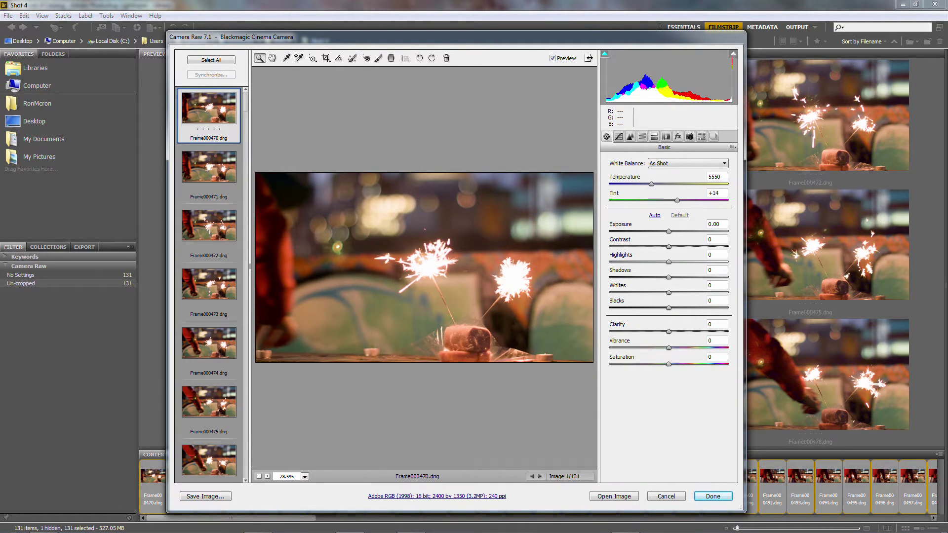
key("ctrl+a")
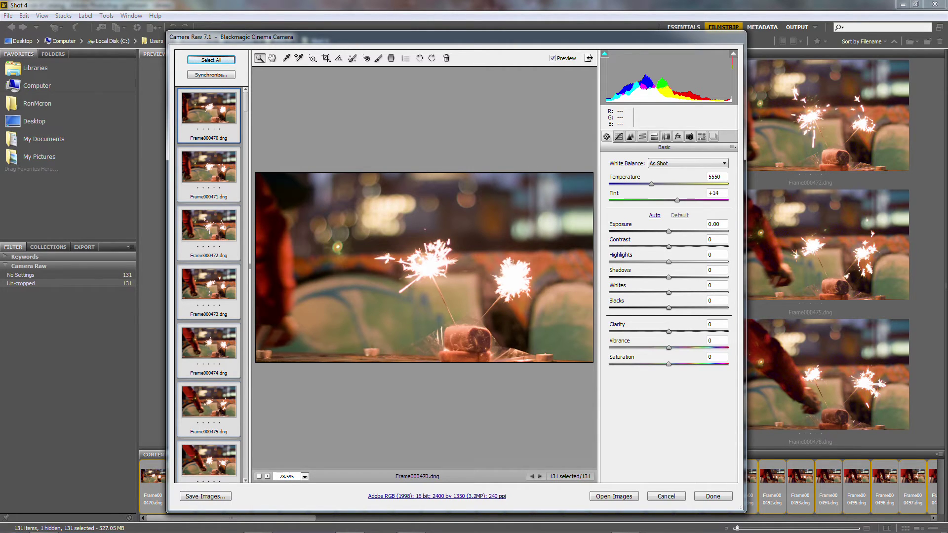
Confirm the Camera Raw workflow options with 16 Bits/Channel depth and a size of 2400 by 1350 (3.2 MP).
left_click(437, 497)
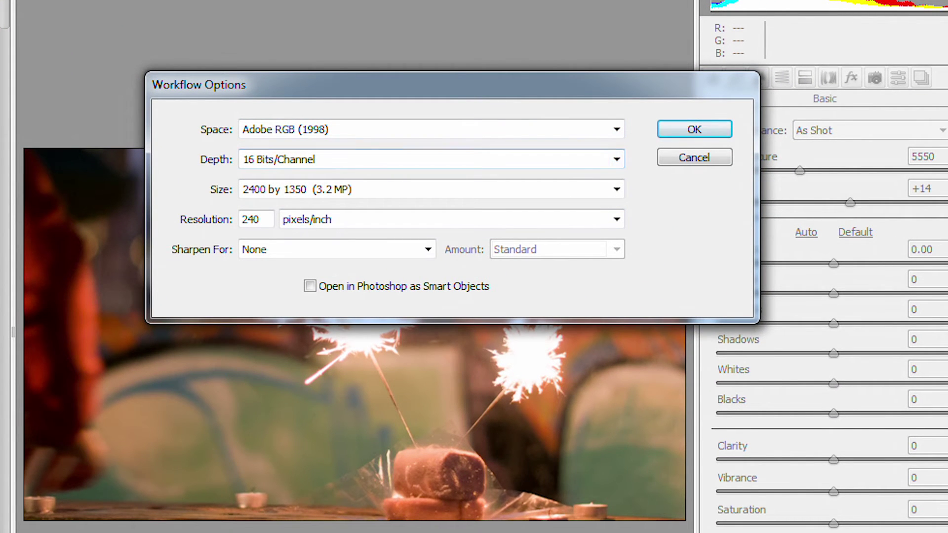
left_click(617, 159)
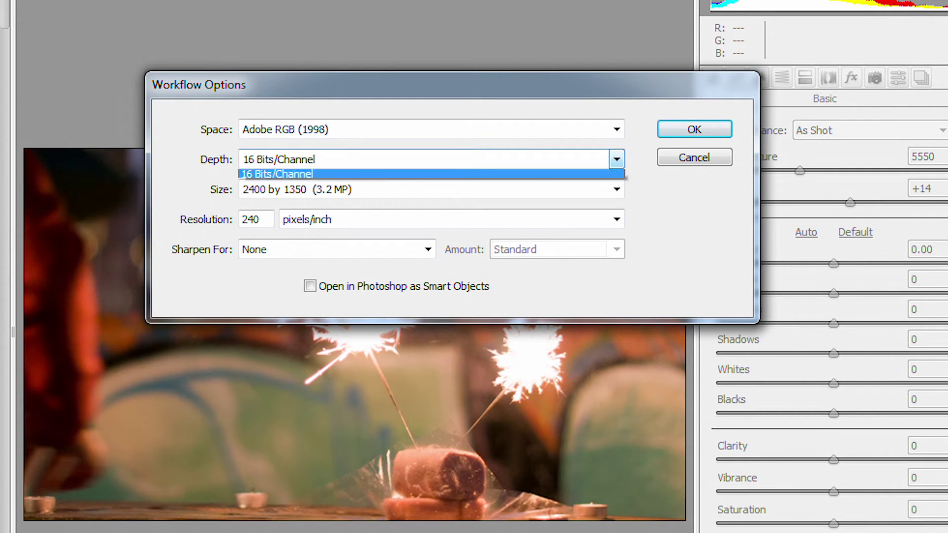
left_click(276, 195)
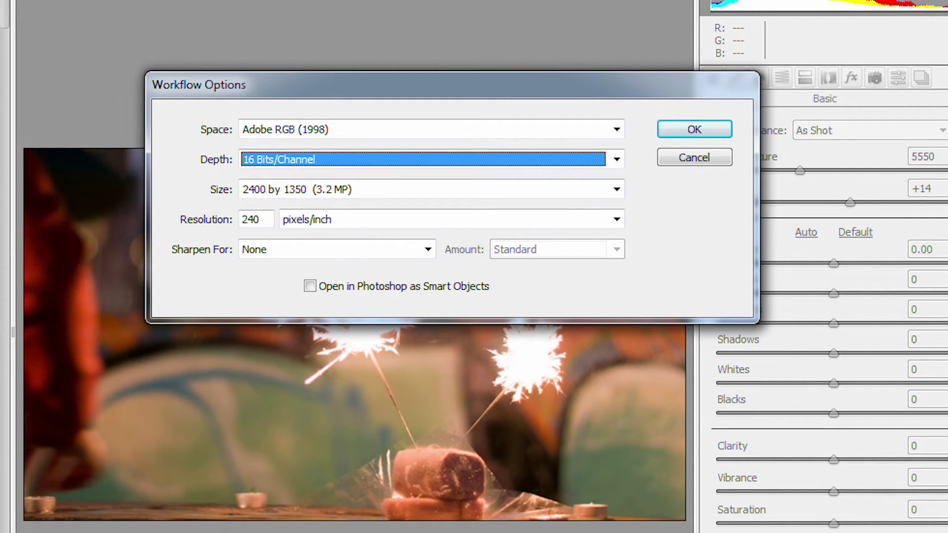
left_click(617, 189)
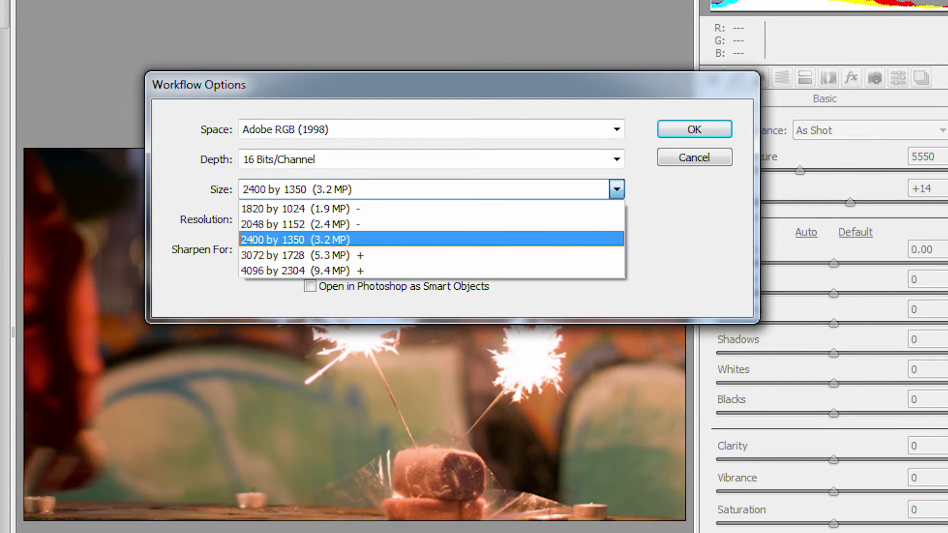
left_click(432, 240)
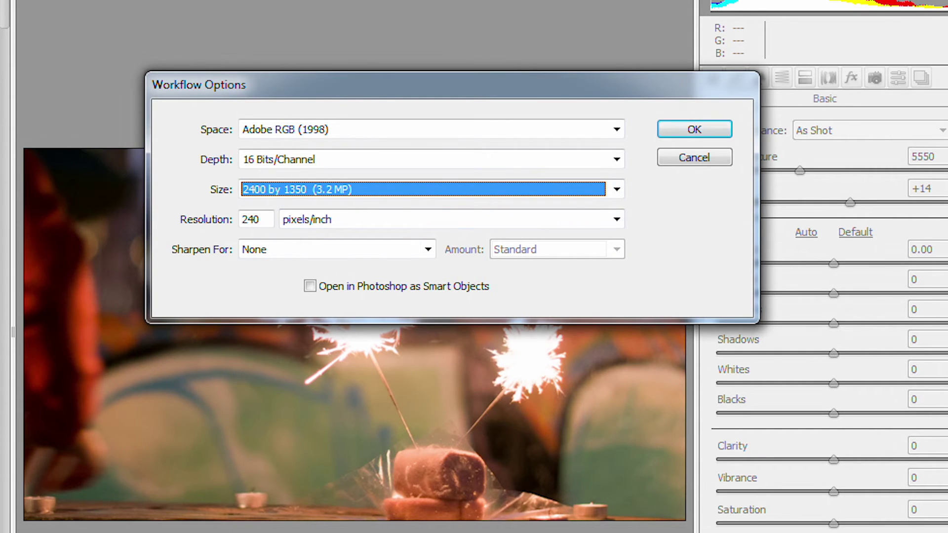
key("Return")
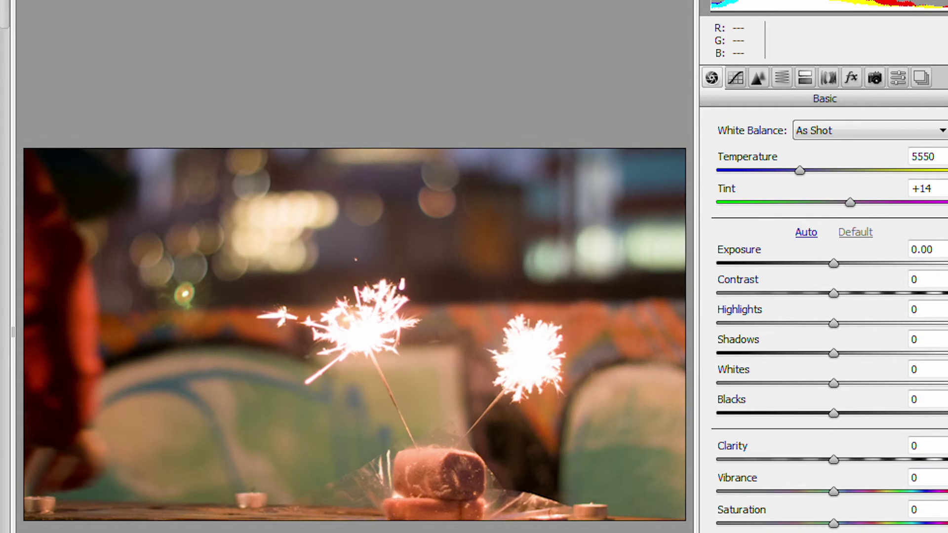
Save the selected frames as .psd in Photoshop format to F:\Camera Raw\2.4k 240 ppi 8bit psd, keeping document names and all metadata.
key("ctrl+s")
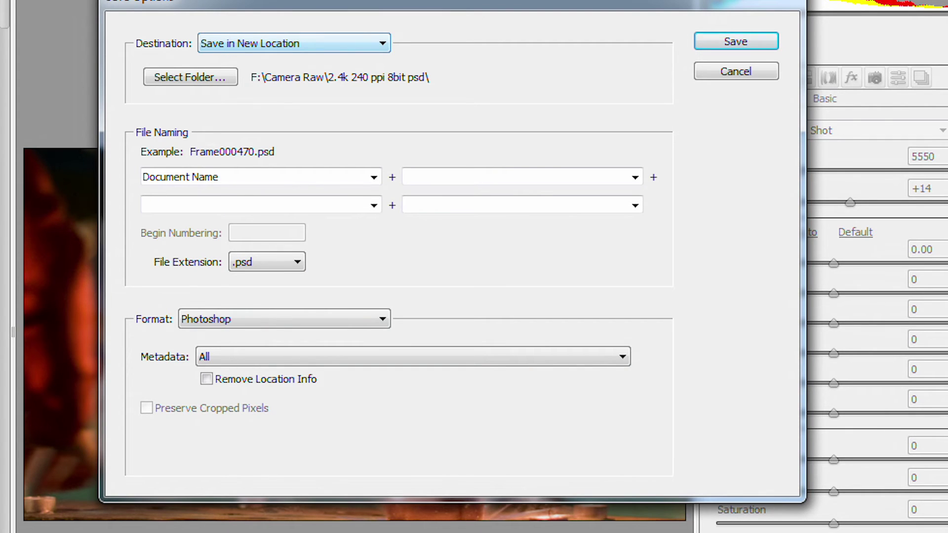
left_click(294, 44)
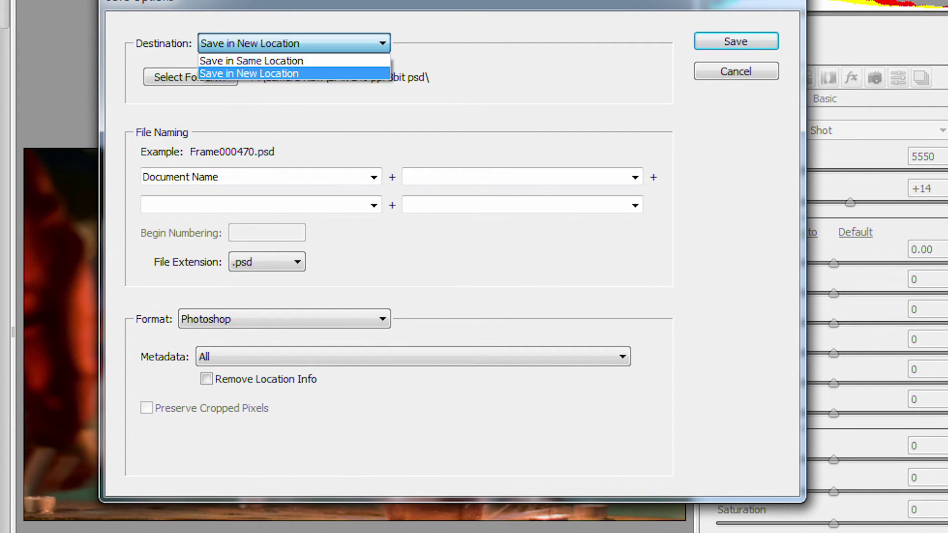
key("Return")
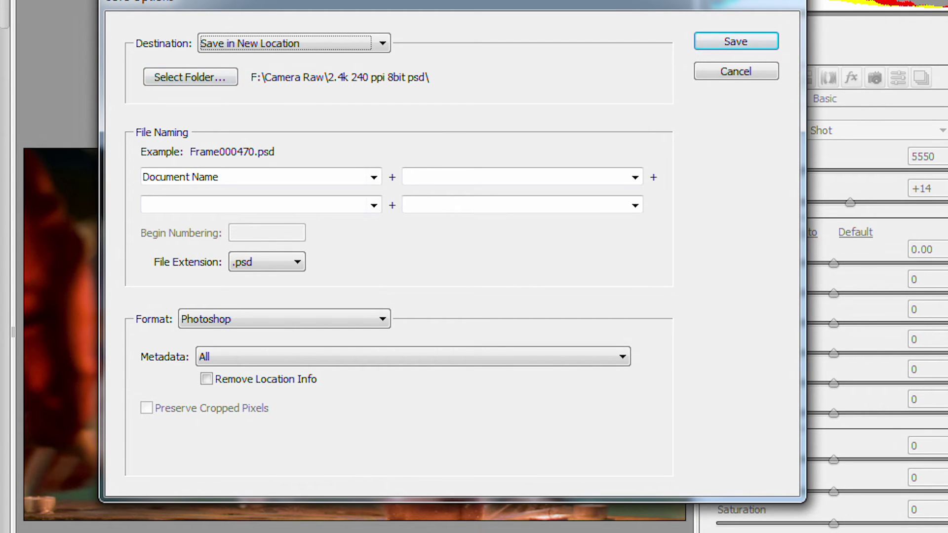
left_click(267, 263)
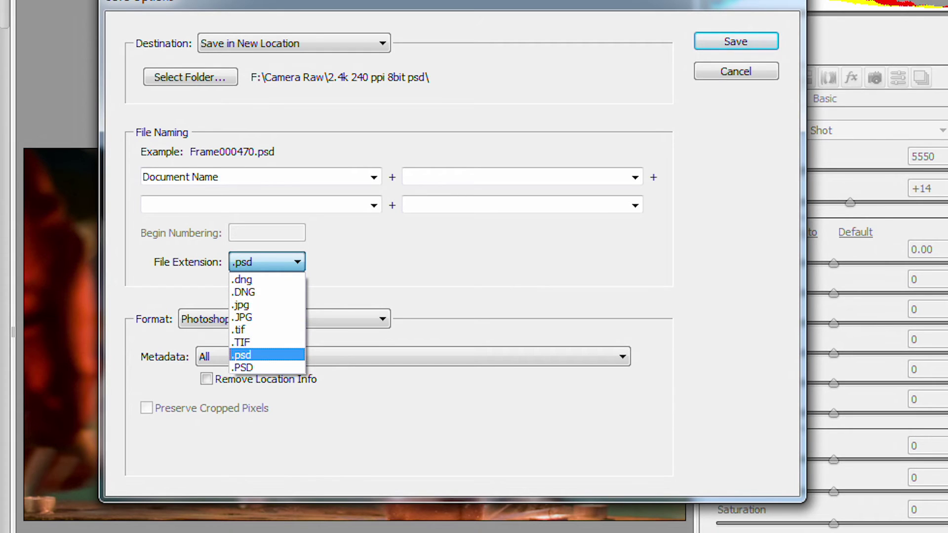
left_click(267, 262)
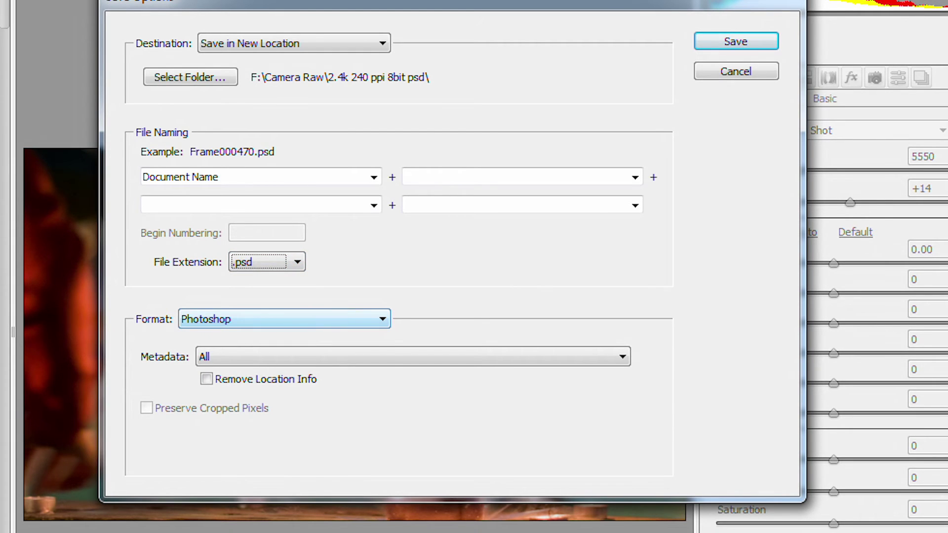
left_click(284, 319)
left_click(284, 319)
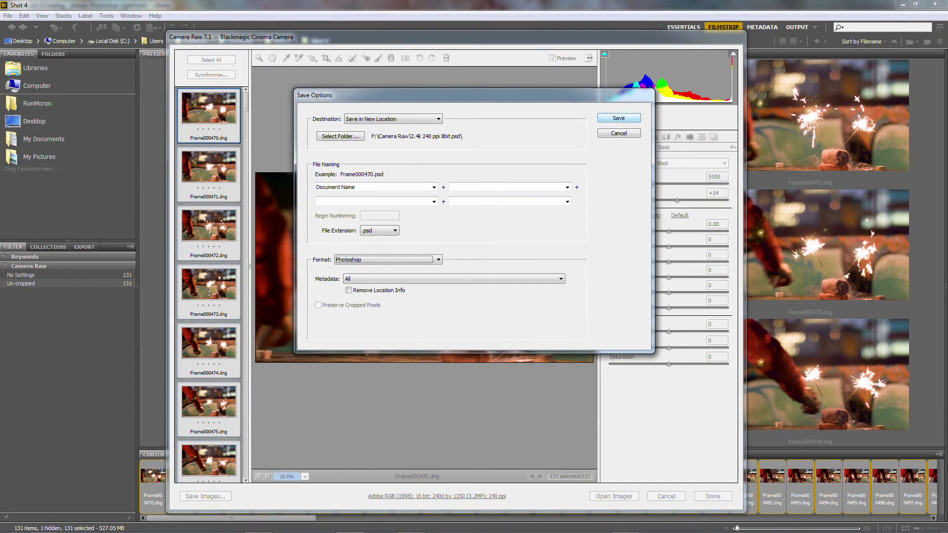
left_click(736, 41)
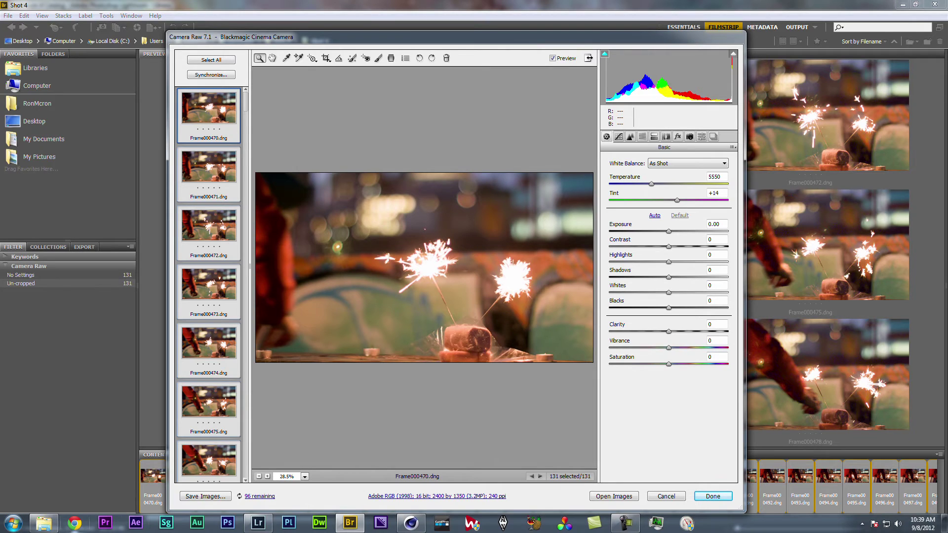
Switch to Windows Explorer and browse the PSD frames in Cinema DNG test\PSD\shot3 on the Storage (F:) drive.
mouse_move(44, 523)
left_click(64, 473)
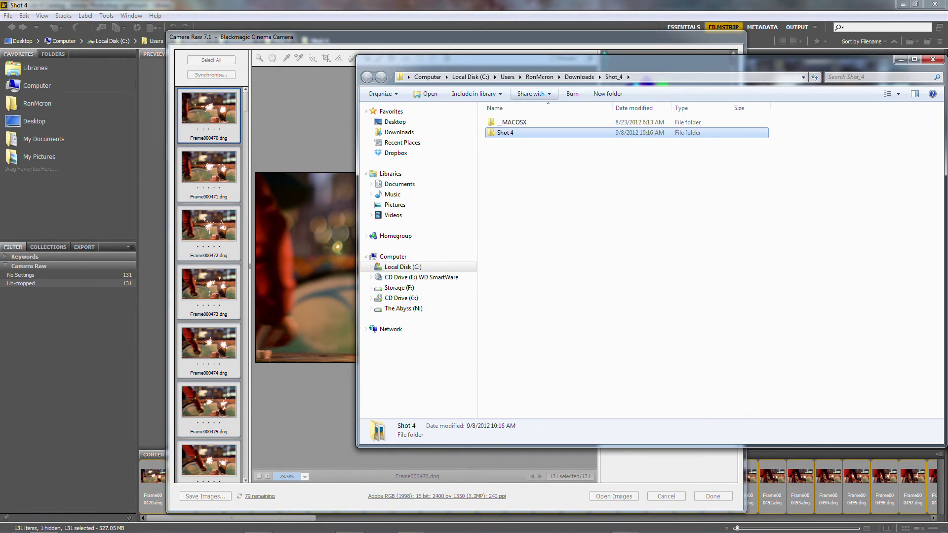
left_click(399, 287)
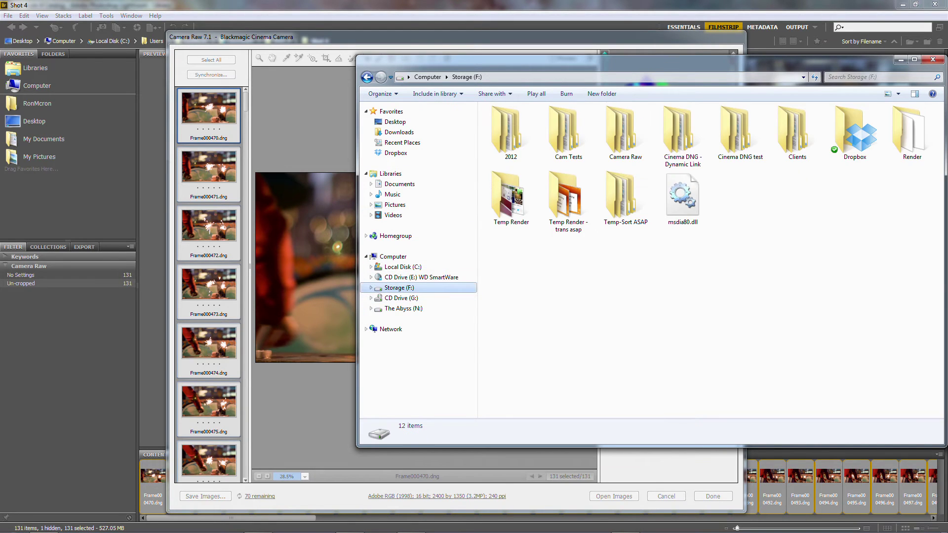
double_click(740, 131)
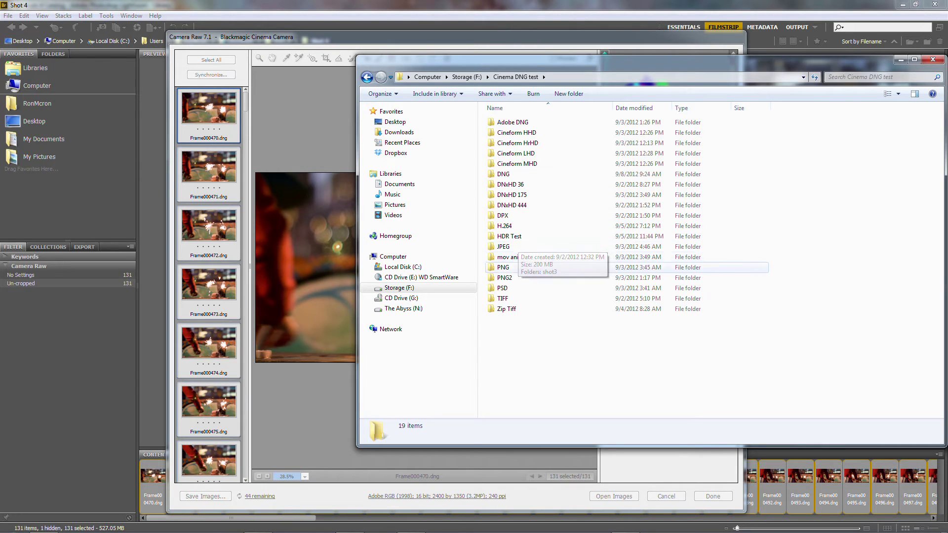
double_click(502, 288)
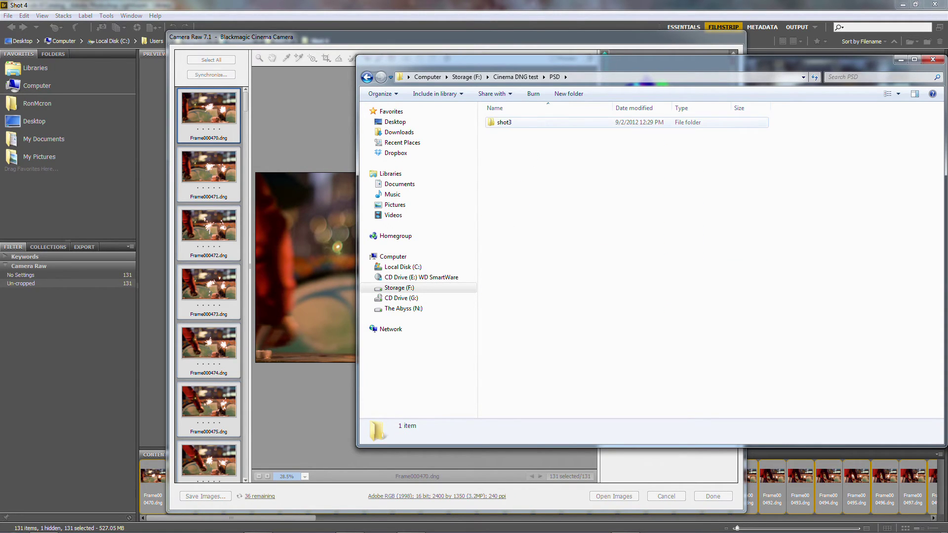
double_click(504, 122)
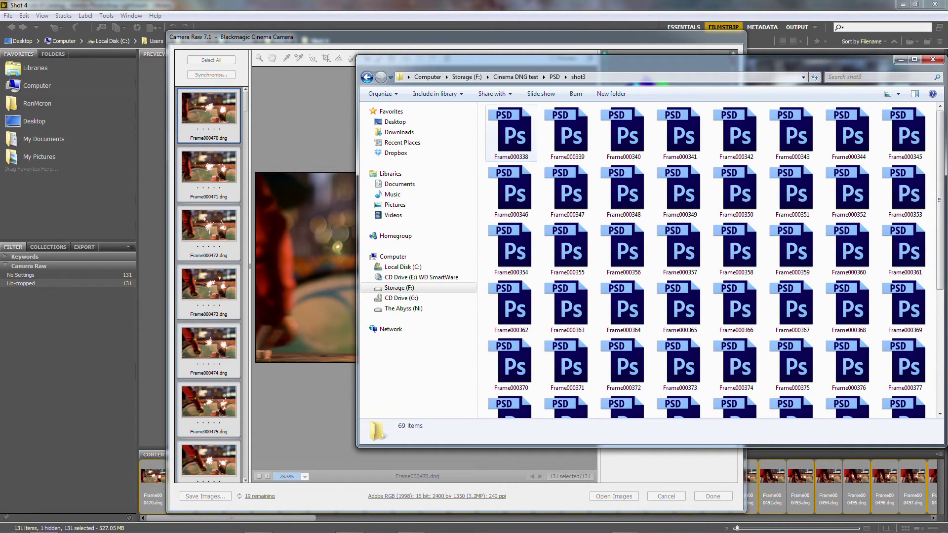
left_click_drag(939, 158, 939, 177)
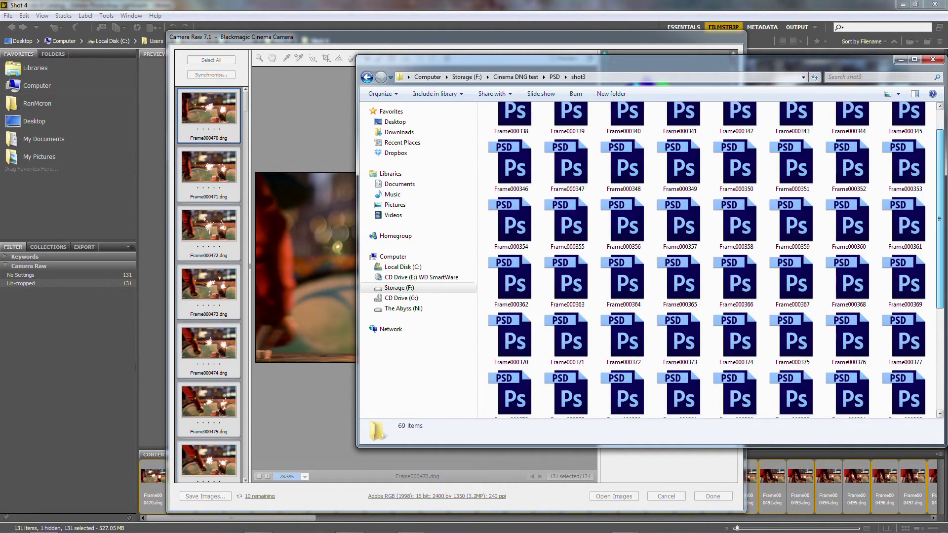
scroll(716, 260, "up", 1)
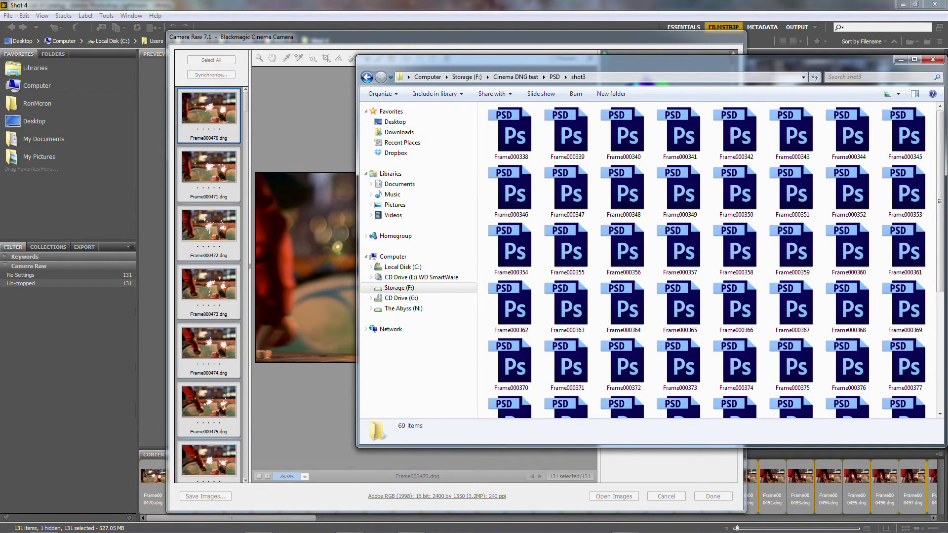
Show the file properties of the PSD Frame000338 and move that window clear of the first files.
left_click(511, 134)
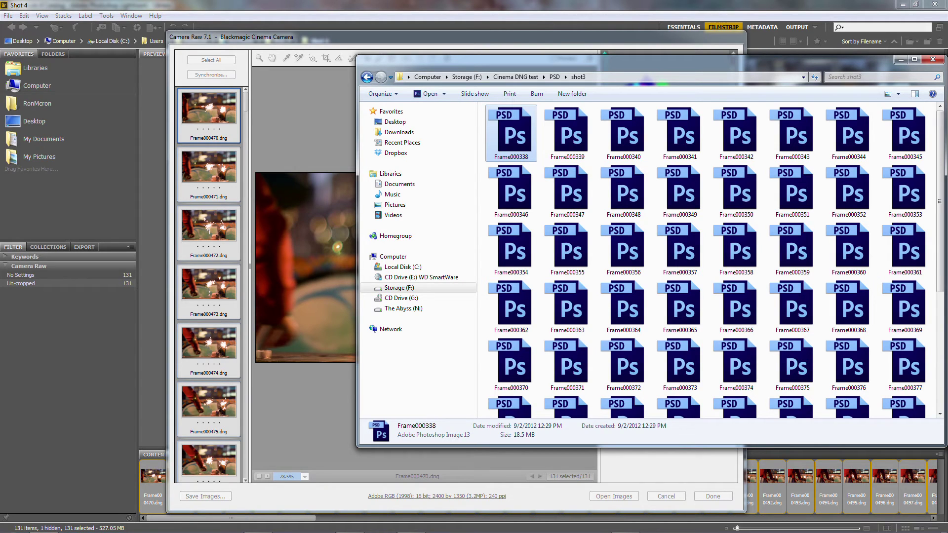
right_click(505, 133)
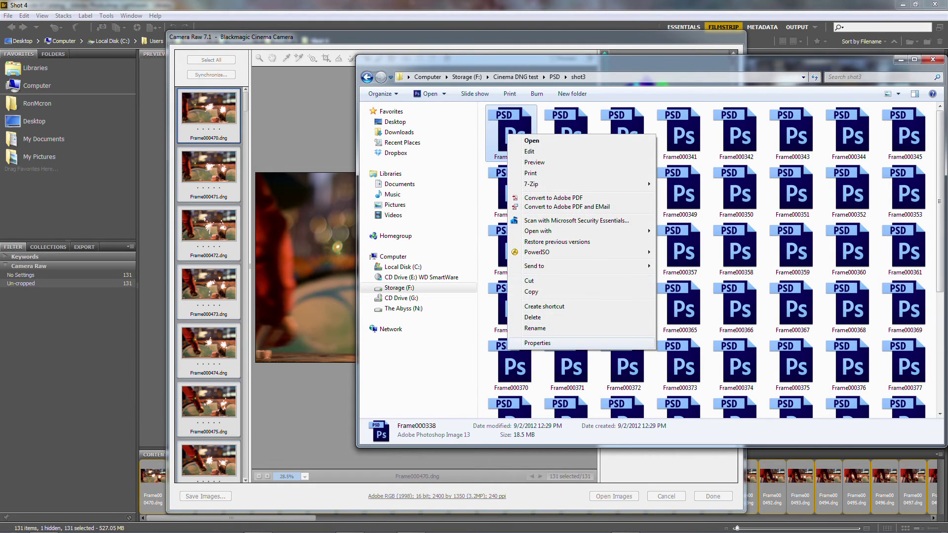
left_click(543, 346)
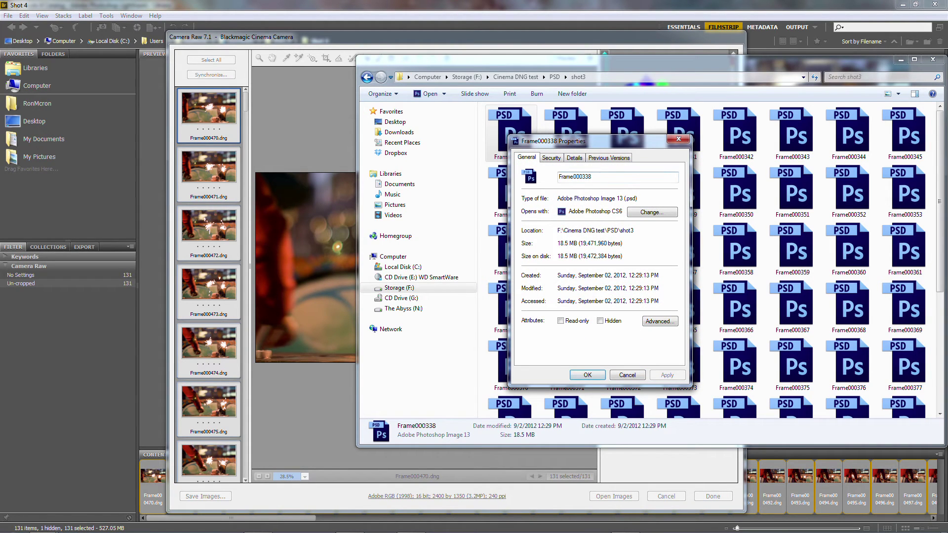
left_click_drag(612, 141, 634, 232)
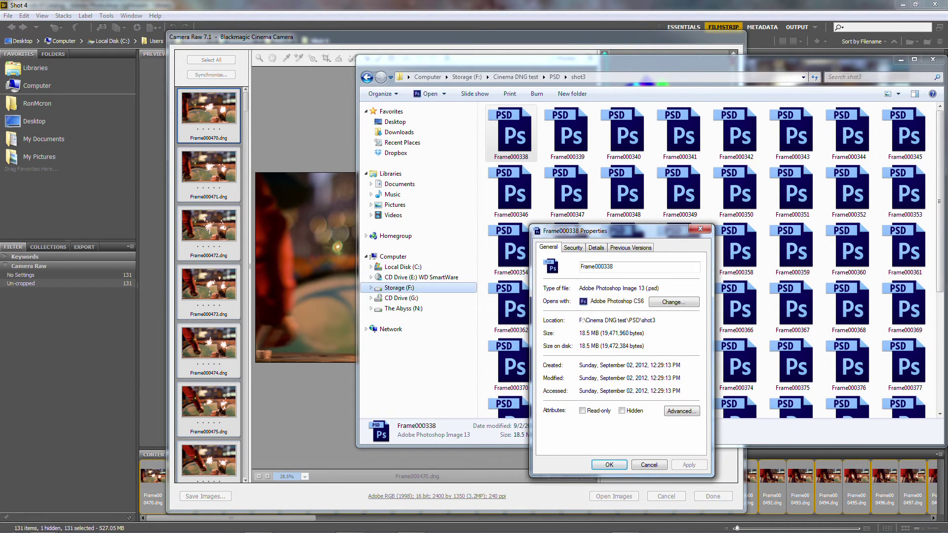
Open the Cinema DNG test\DNG\Shot 3 folder on Storage (F:) and show the file properties of its Frame000338.
left_click(399, 288)
right_click(418, 291)
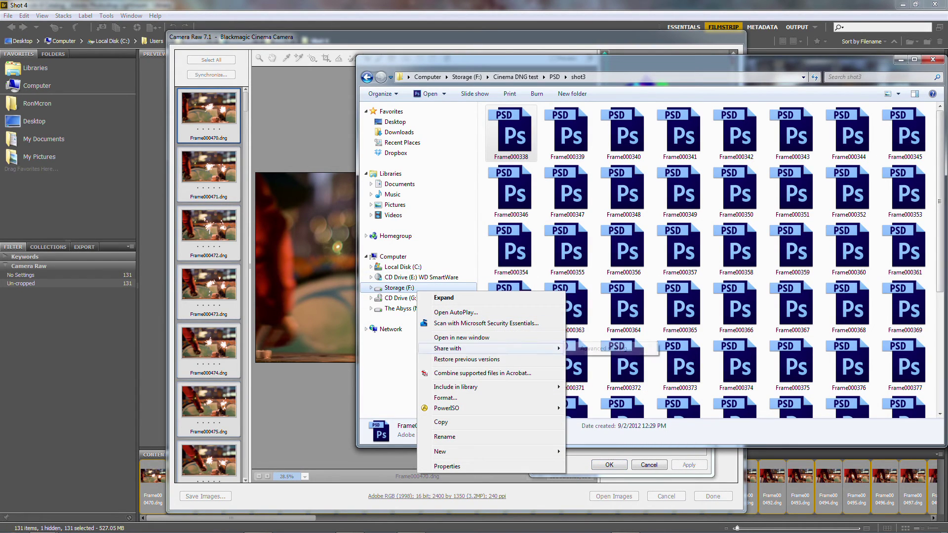
left_click(462, 337)
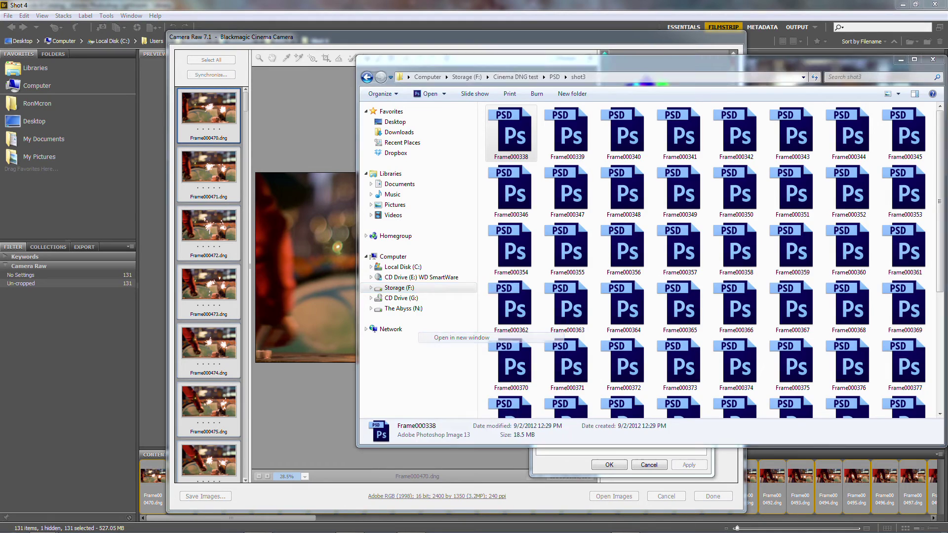
double_click(740, 131)
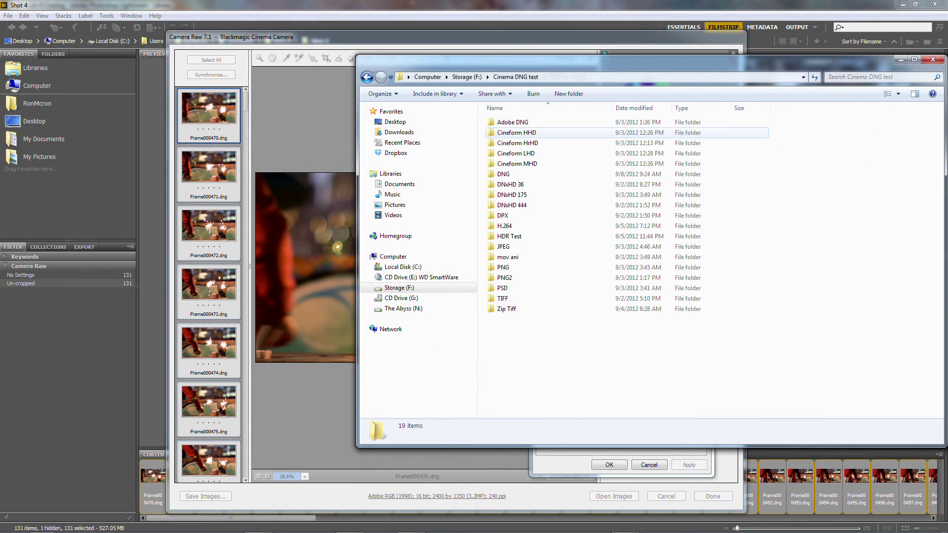
double_click(519, 174)
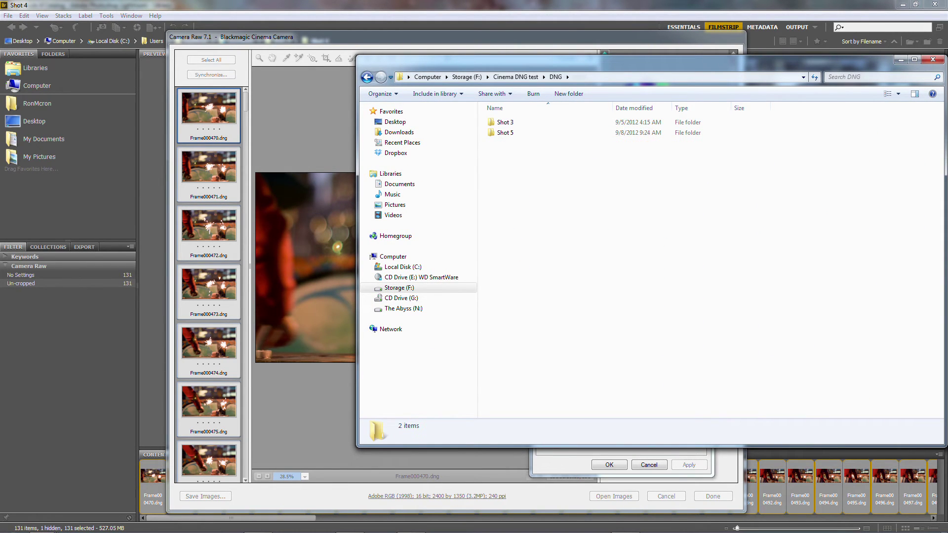
double_click(518, 122)
right_click(506, 130)
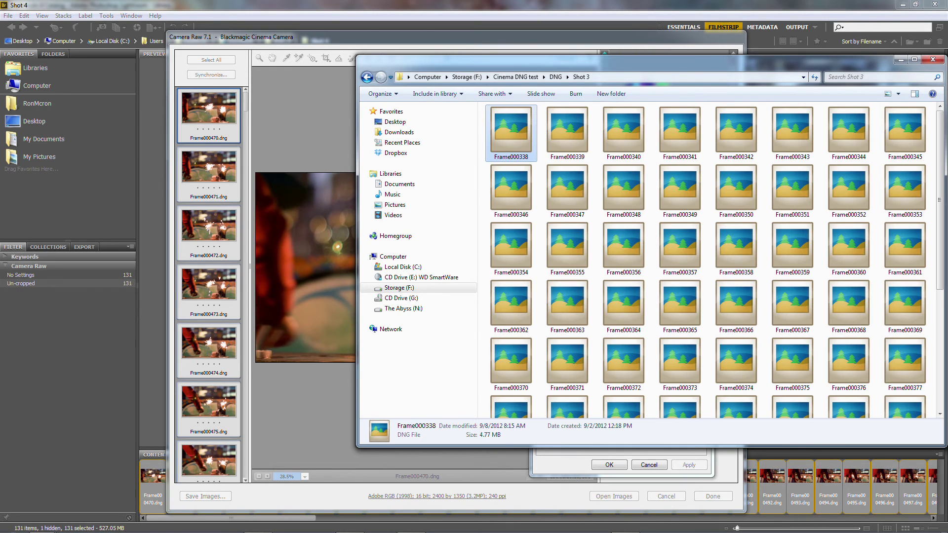
left_click(536, 302)
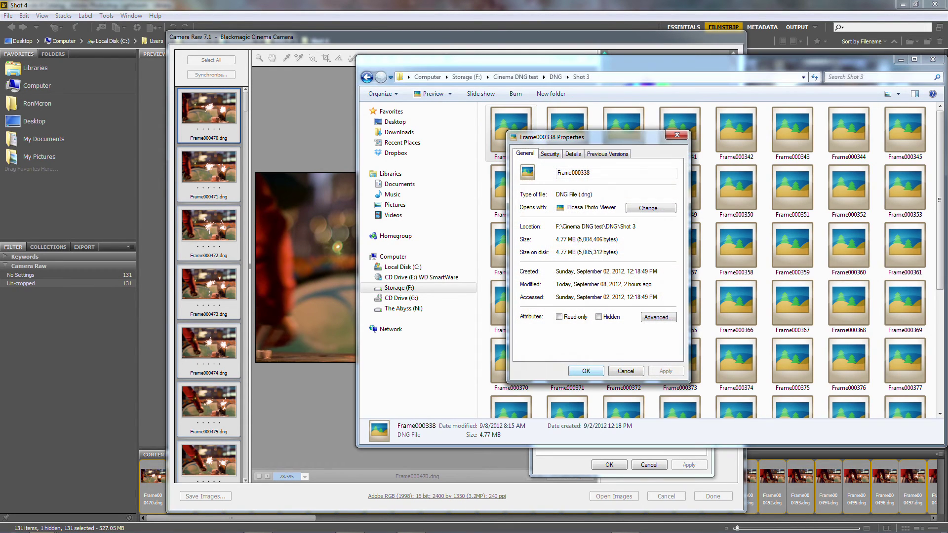
left_click_drag(592, 105, 204, 159)
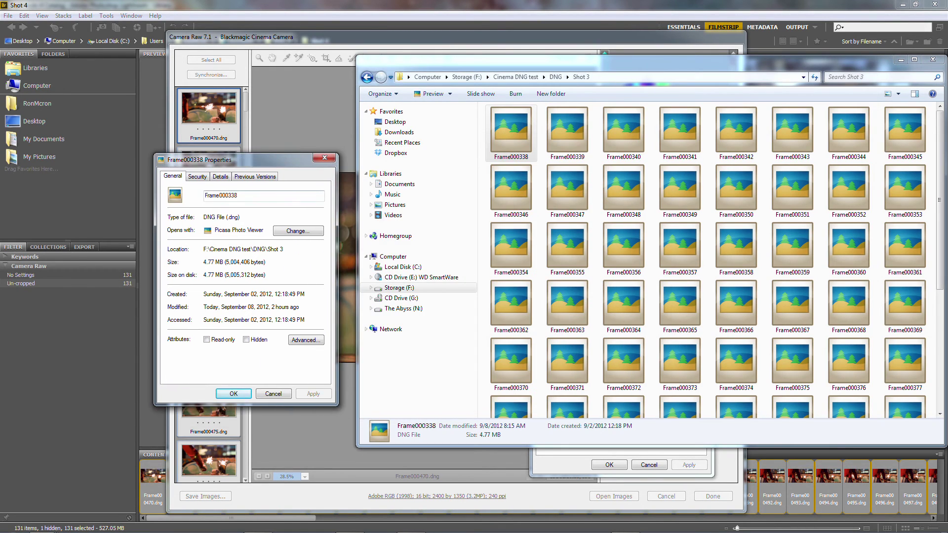
Arrange the DNG and PSD properties windows of Frame000338 side by side and compare their file sizes.
left_click(573, 463)
left_click_drag(593, 231, 443, 164)
left_click_drag(242, 160, 252, 168)
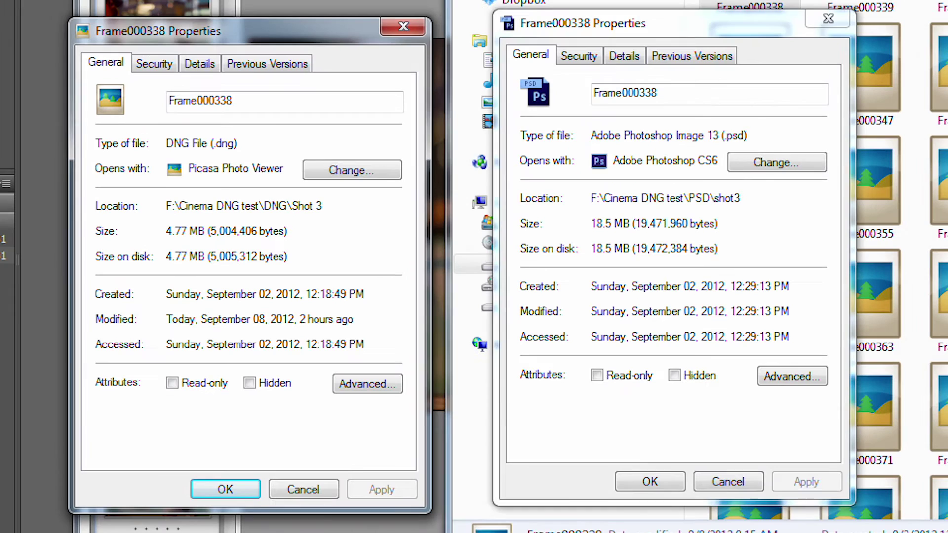
left_click_drag(691, 24, 691, 33)
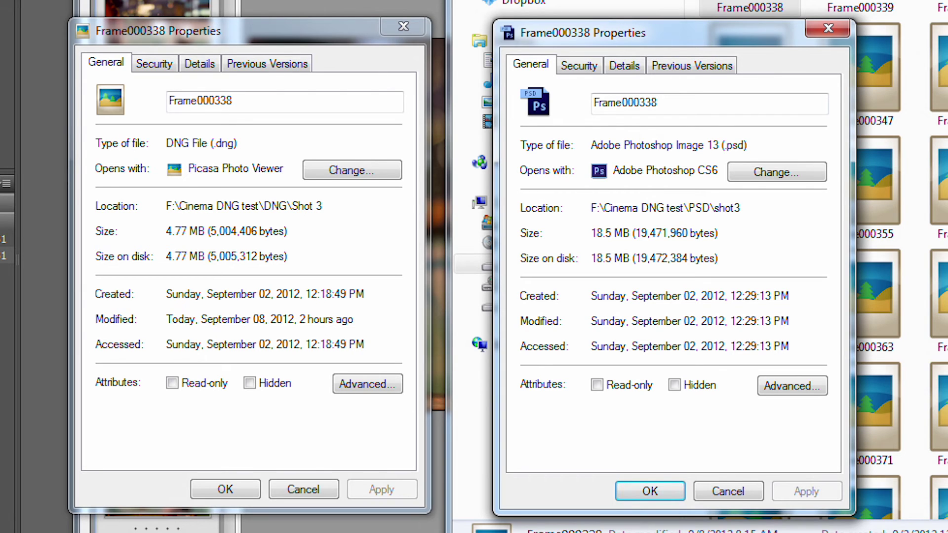
mouse_move(692, 33)
left_mouse_down()
mouse_move(697, 24)
mouse_move(693, 36)
left_mouse_up()
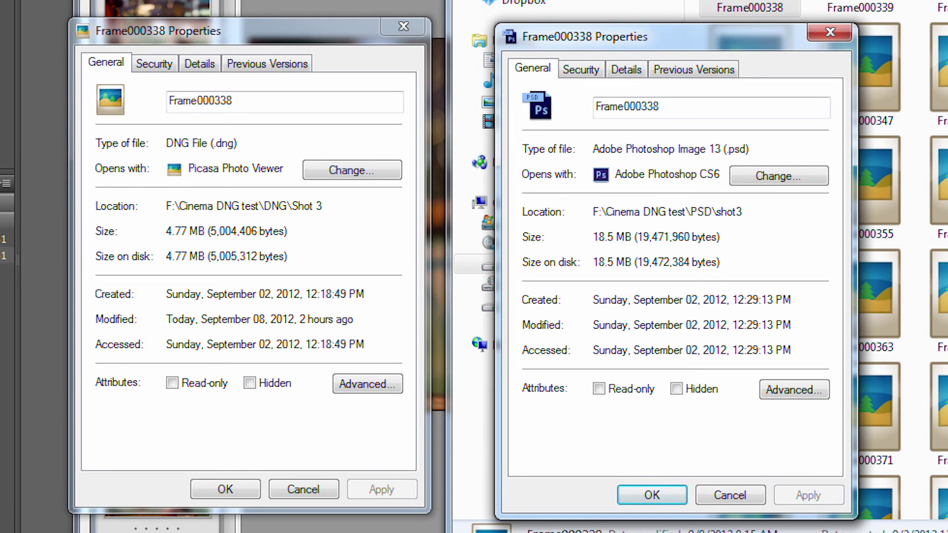
left_click_drag(691, 36, 693, 37)
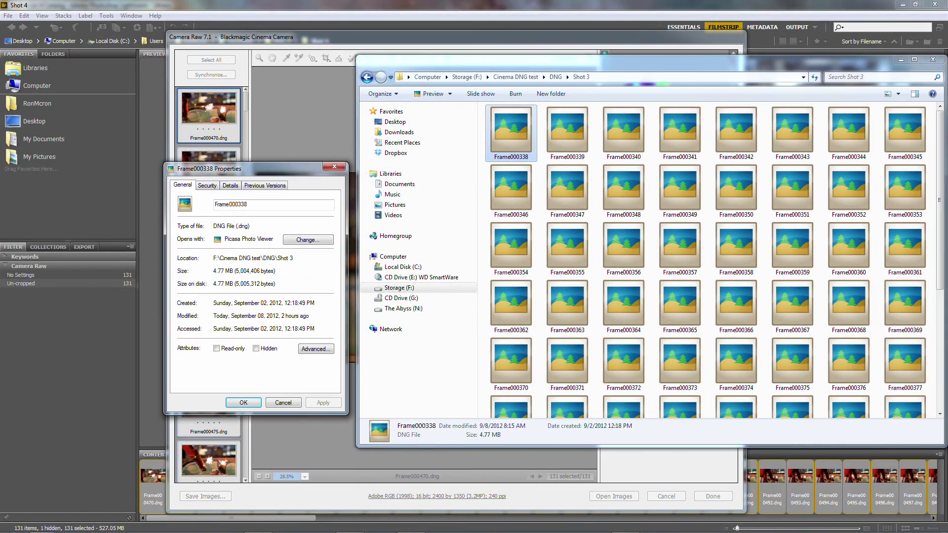
Return to the Cinema DNG test folder and check the properties of its DNG folder.
left_click(516, 77)
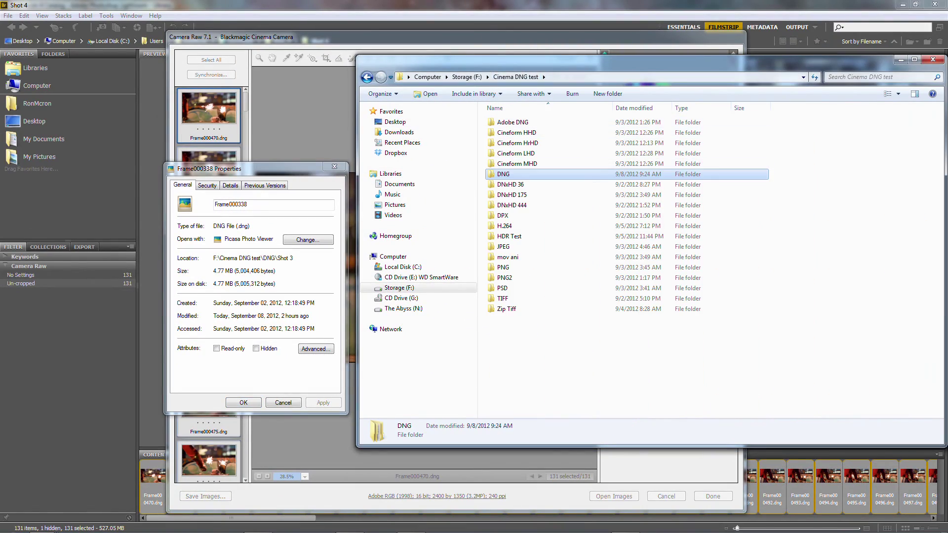
right_click(503, 174)
left_click(533, 401)
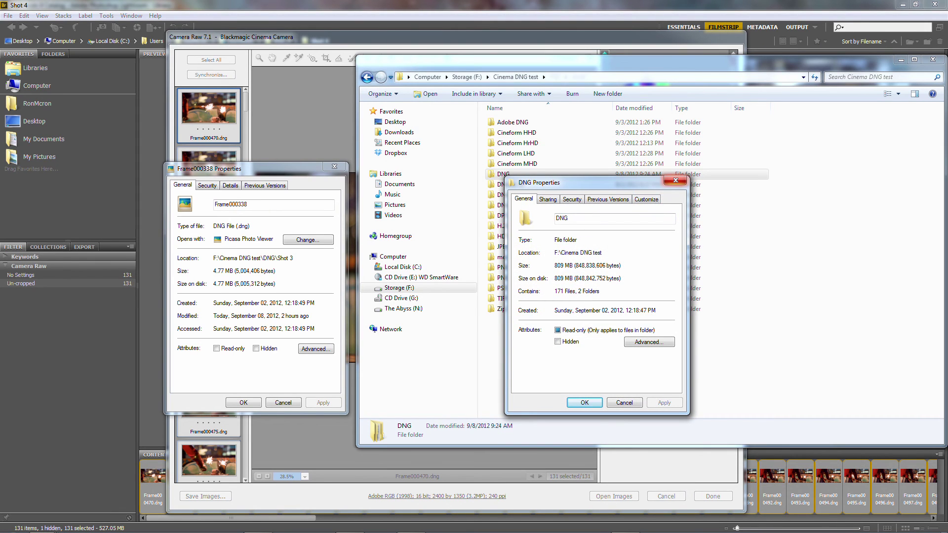
left_click(676, 181)
Show the properties of the DNG\Shot 3 folder, close the frame's properties, and return to the Cinema DNG test folder.
double_click(504, 174)
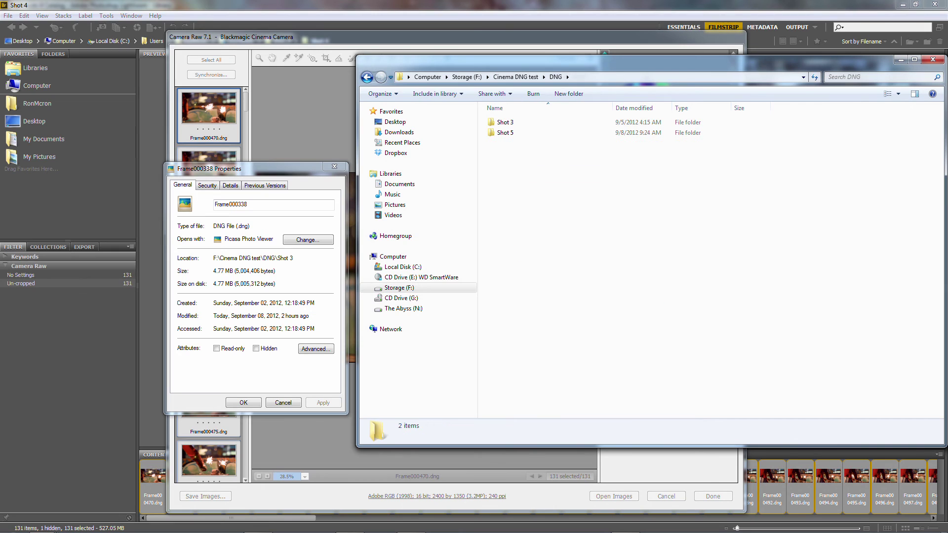
right_click(500, 123)
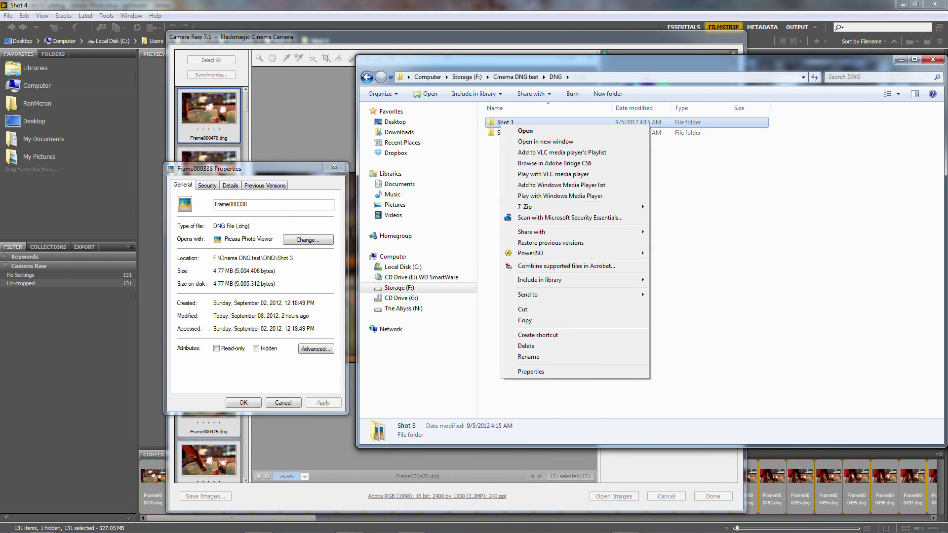
left_click(531, 371)
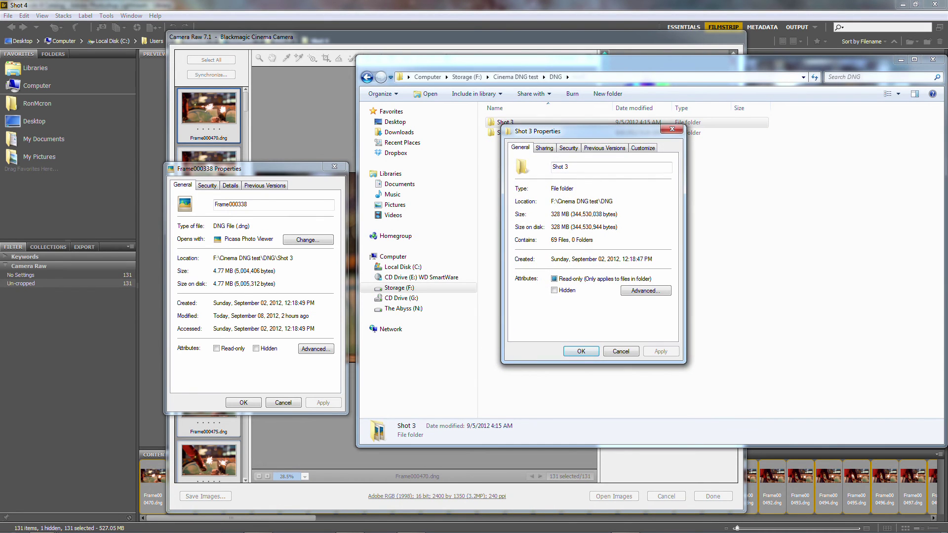
left_click_drag(568, 131, 114, 64)
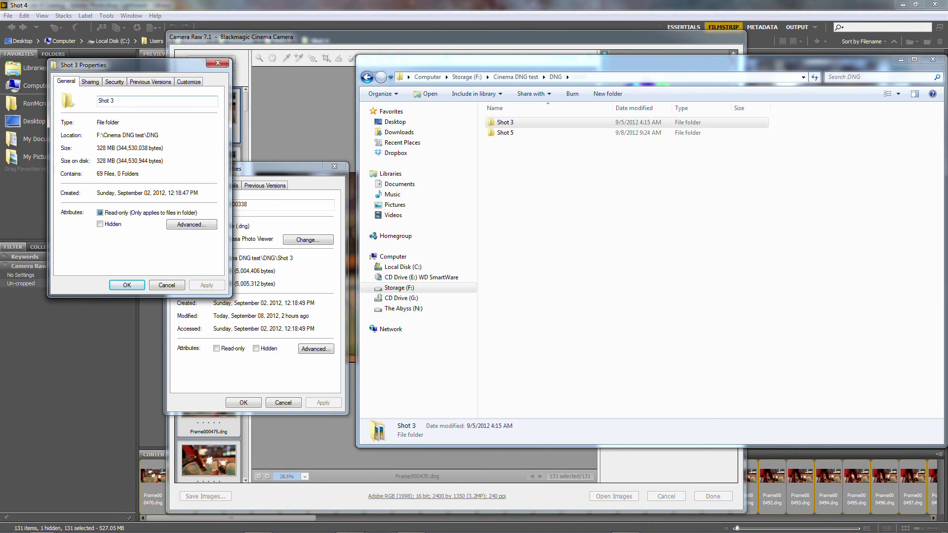
left_click(334, 166)
left_click(366, 77)
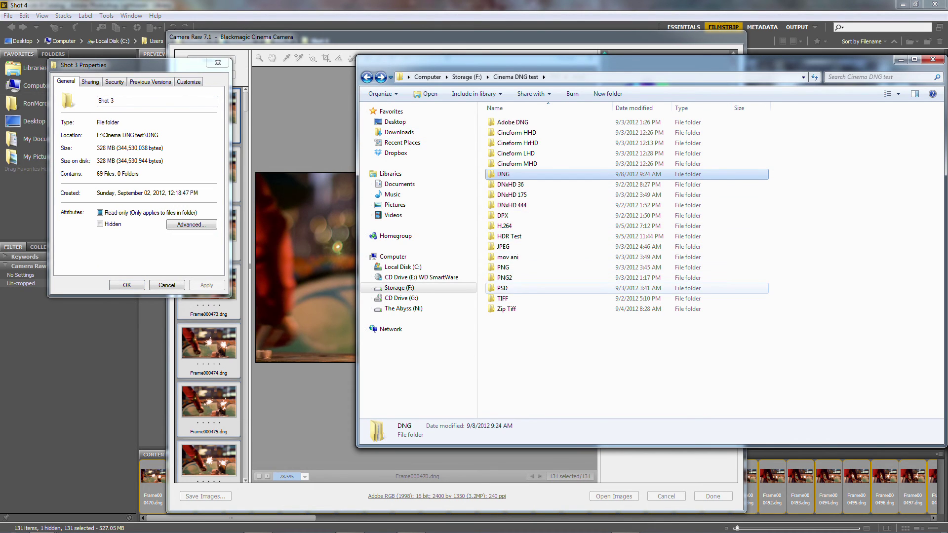
Open the PSD folder in Cinema DNG test and show the properties of its shot3 folder.
double_click(502, 288)
right_click(501, 127)
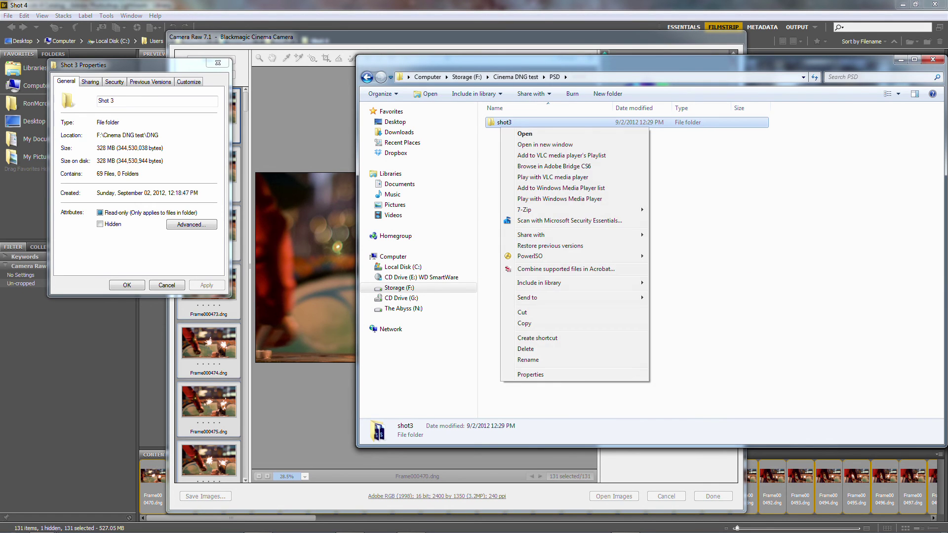
left_click(531, 375)
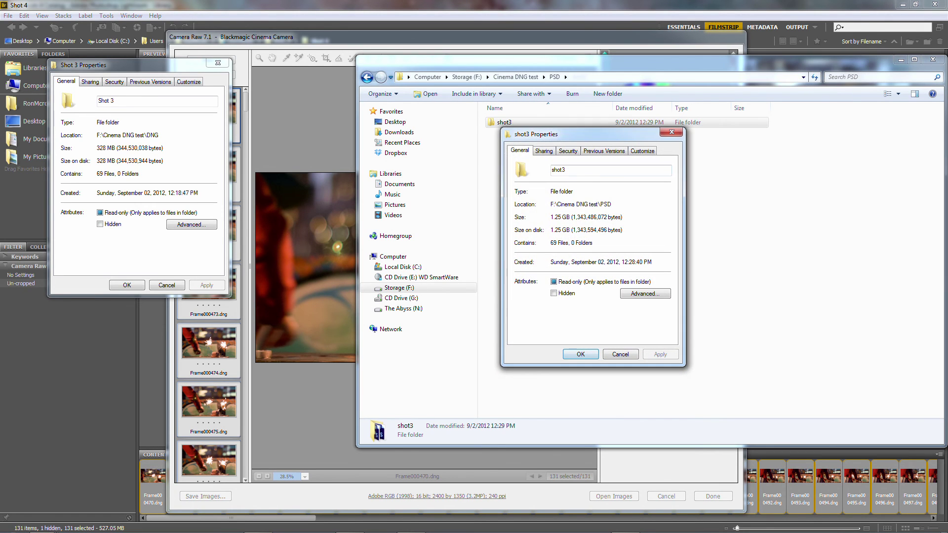
Align the PSD shot3 properties window beside the DNG Shot 3 properties, compare the folder sizes, and close the shot3 properties.
left_click_drag(454, 111, 380, 79)
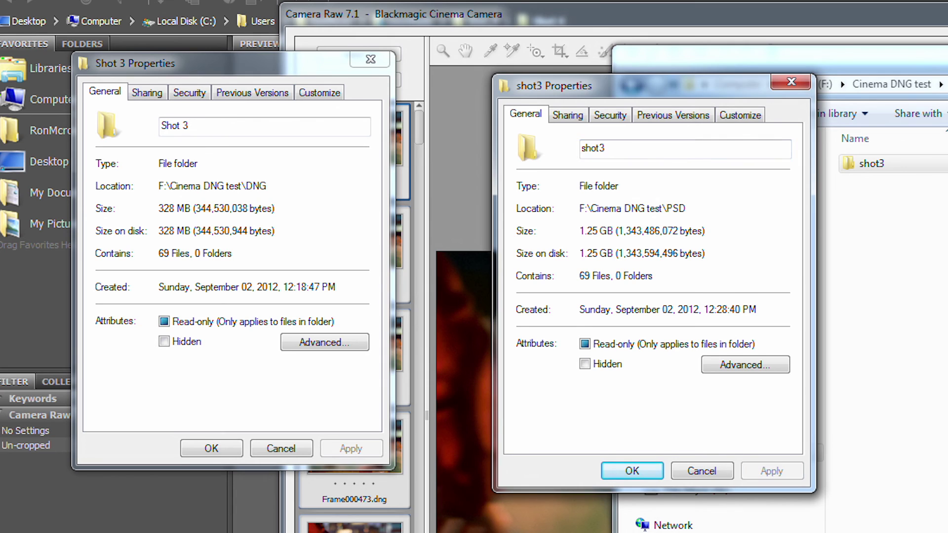
mouse_move(655, 86)
left_mouse_down()
mouse_move(662, 63)
mouse_move(658, 75)
left_mouse_up()
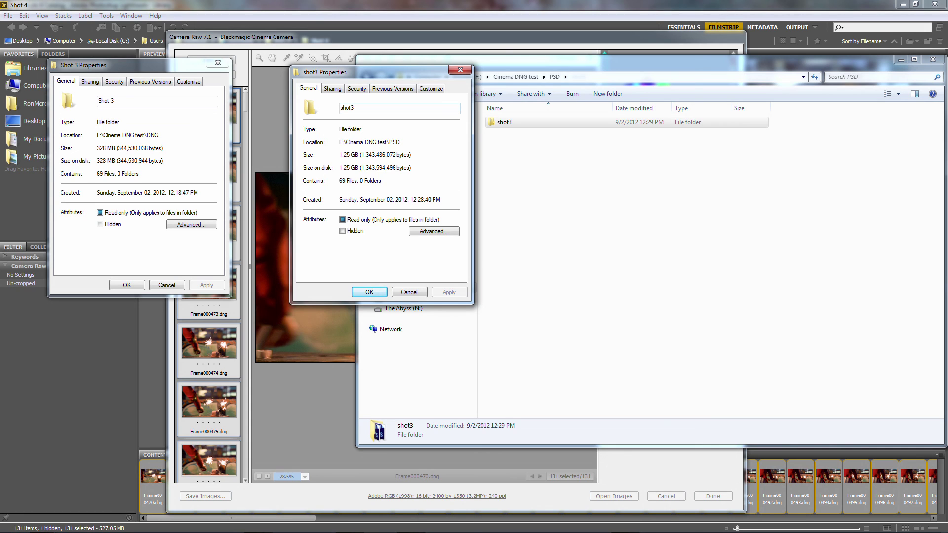
left_click_drag(380, 72, 380, 65)
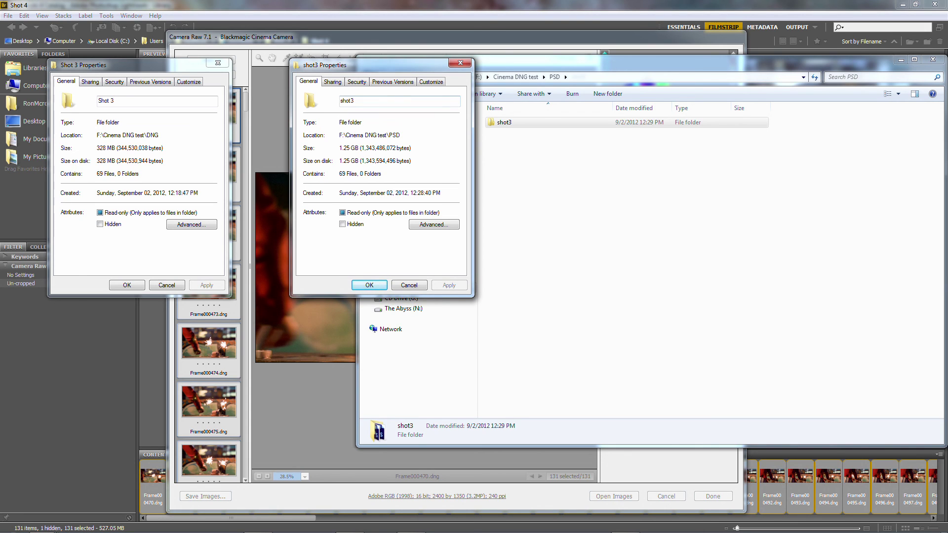
key("Escape")
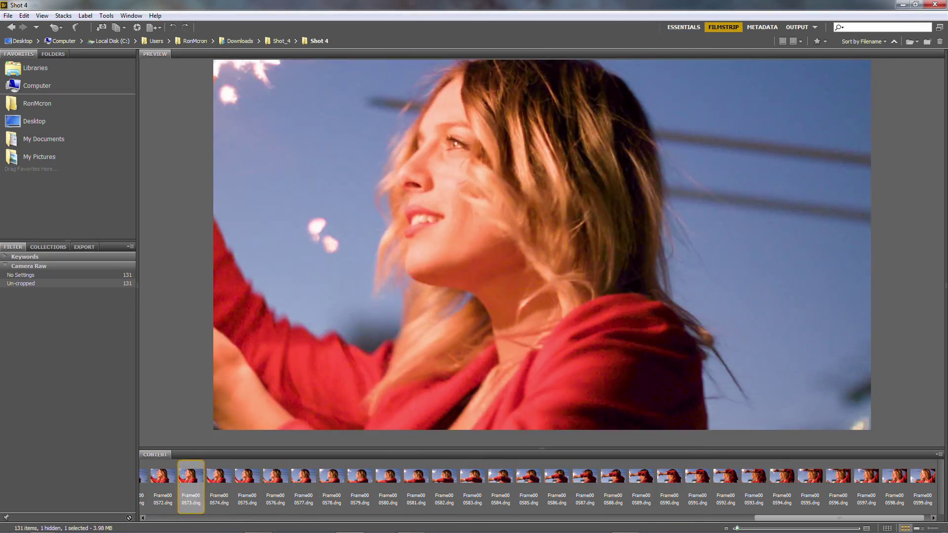
Switch to Bridge and browse backward through the Shot 4 frames to the first one, Frame000470.dng.
key("Left")
key("Left")
key("Left")
key("Left")
key("Left")
key("Left")
key("Left")
key("Left")
key("Left")
key("Left")
key("Left")
key("Left")
key("Left")
key("Left")
key("Left")
key("Left")
key("Left")
key("Left")
key("Left")
key("Left")
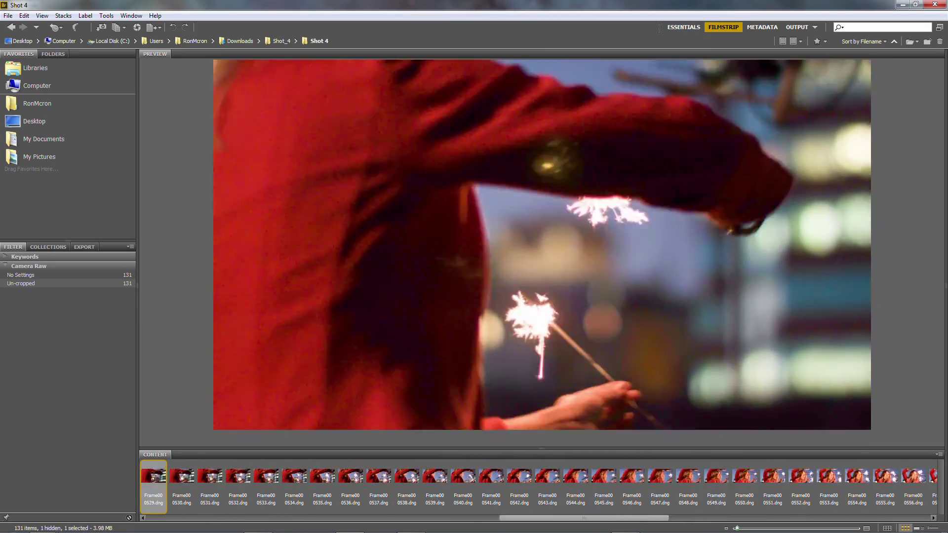
key("Left")
key("Left")
key("Left")
key("Left")
key("Left")
key("Left")
key("Left")
key("Left")
key("Left")
key("Left")
key("Left")
key("Left")
key("Left")
key("Left")
key("Left")
key("Left")
key("Left")
key("Left")
key("Left")
key("Left")
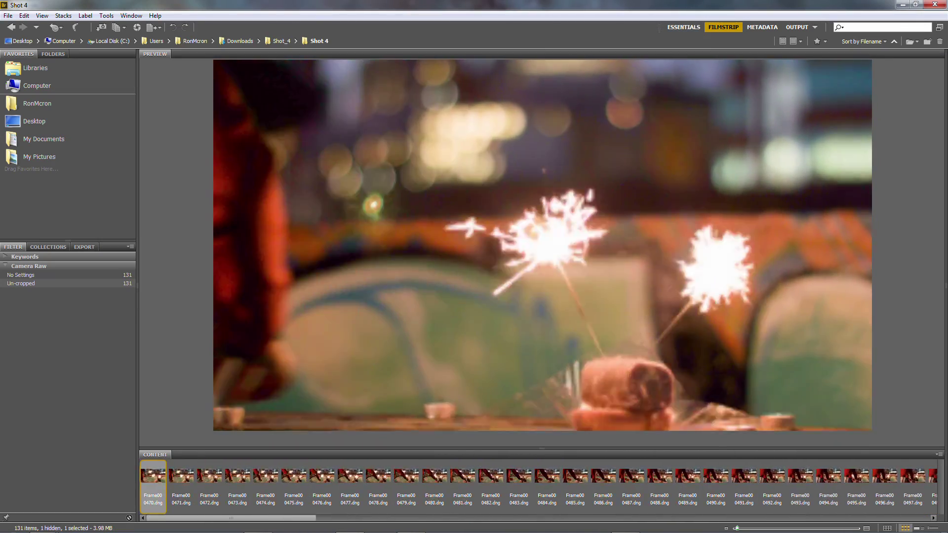